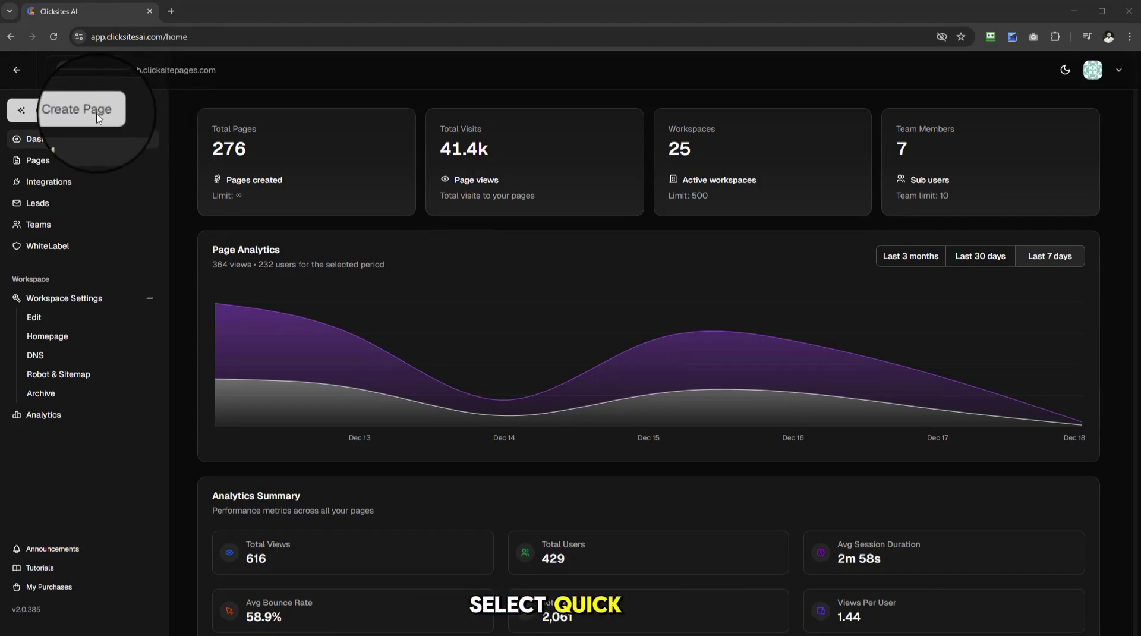
Start a new page, compare the AI Studio and AI Template modes, and open the template gallery
click(98, 116)
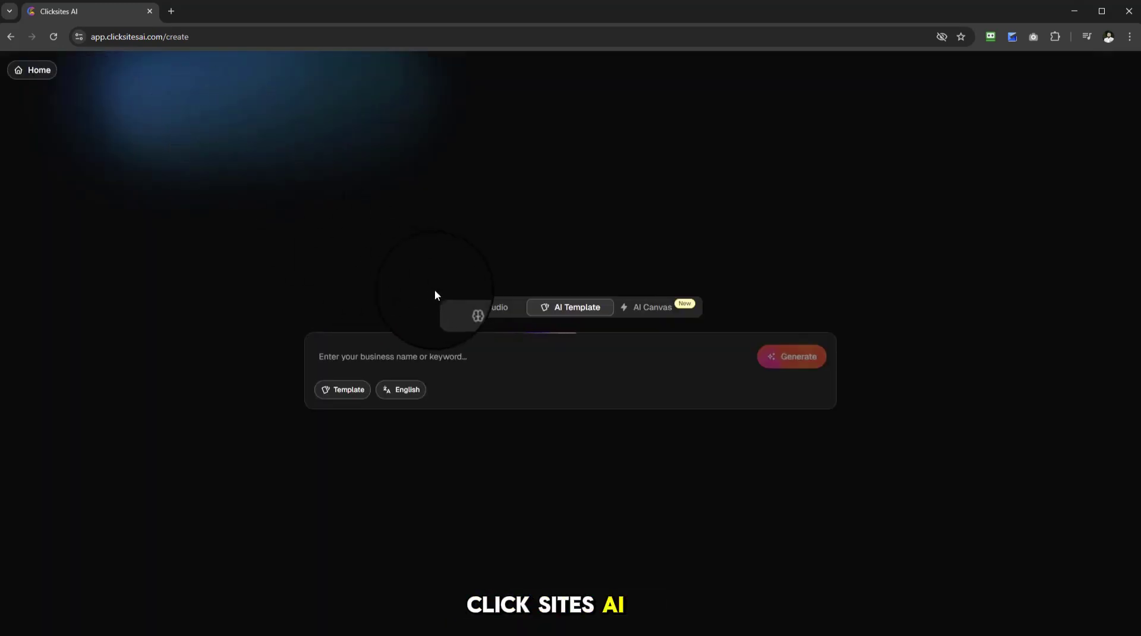
click(487, 308)
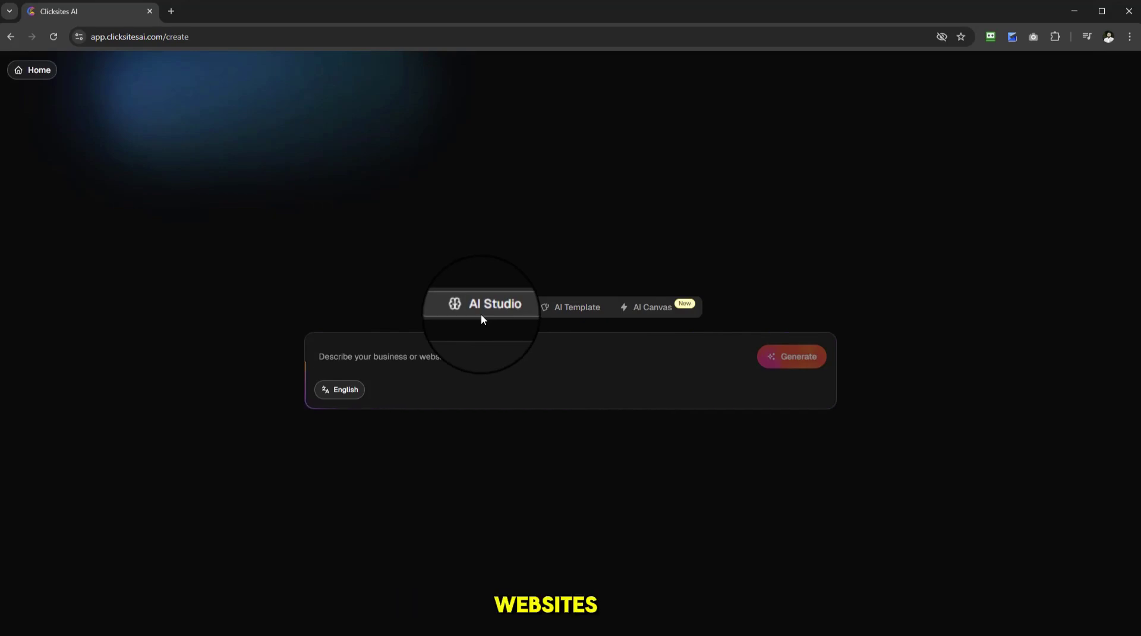
click(579, 309)
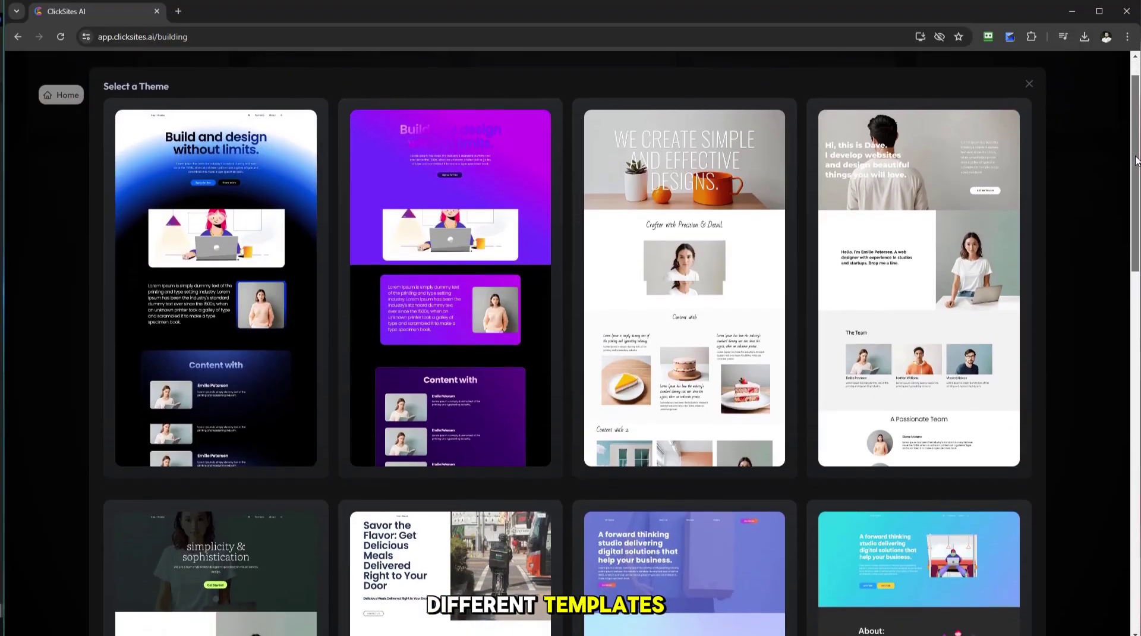
drag(1135, 165, 1135, 227)
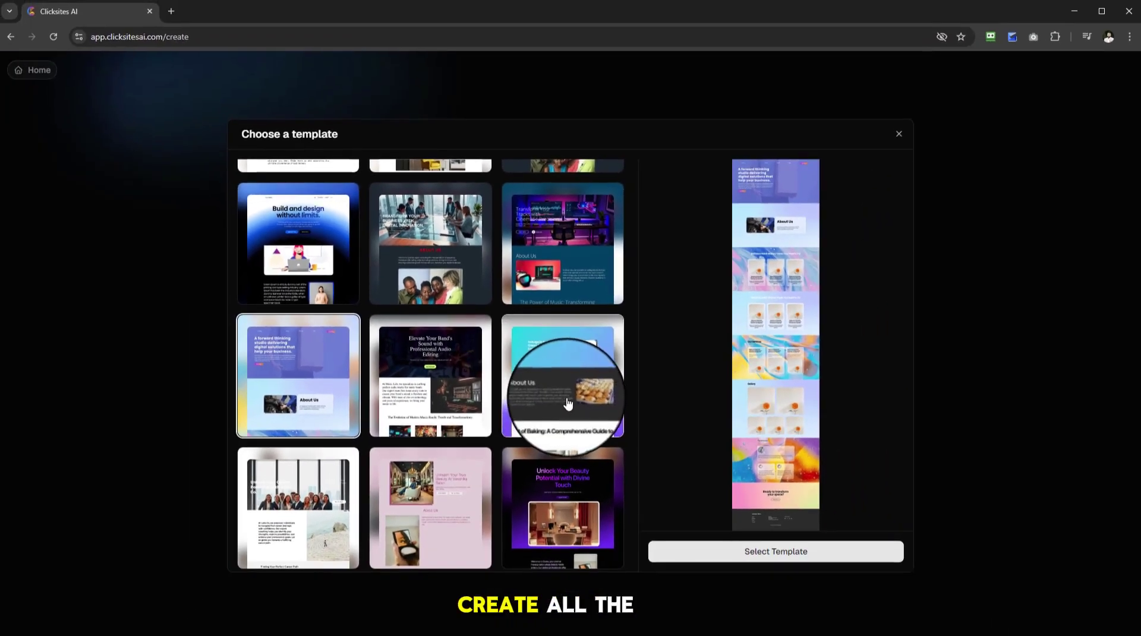
Close the template gallery and browse the site language list, leaving English as the language
scroll(569, 393, down, 1)
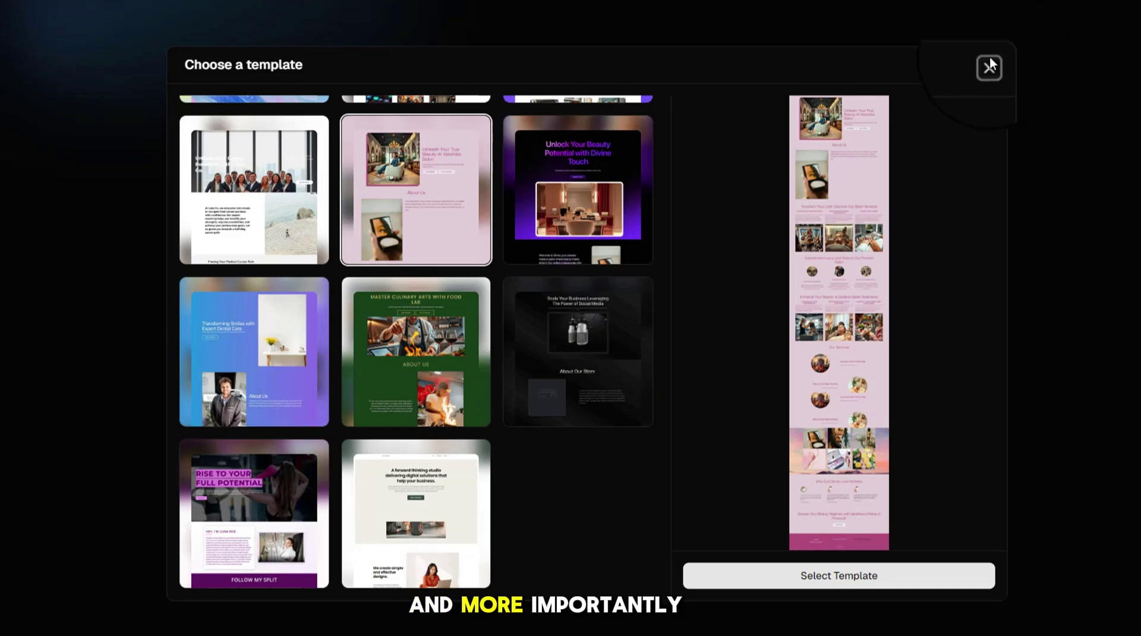
click(989, 65)
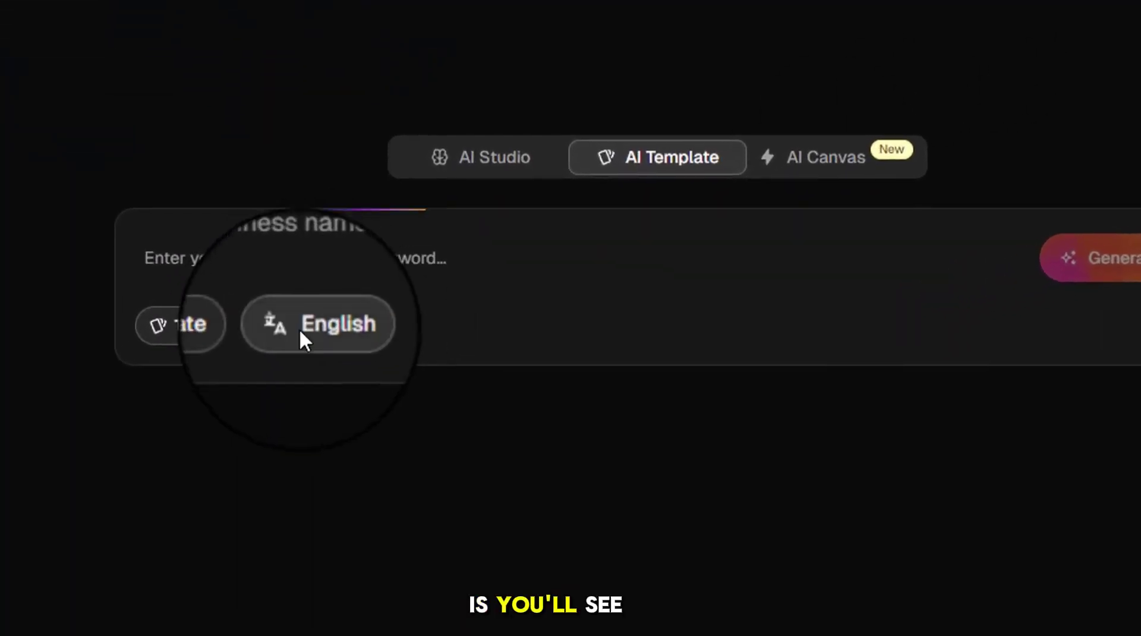
click(325, 329)
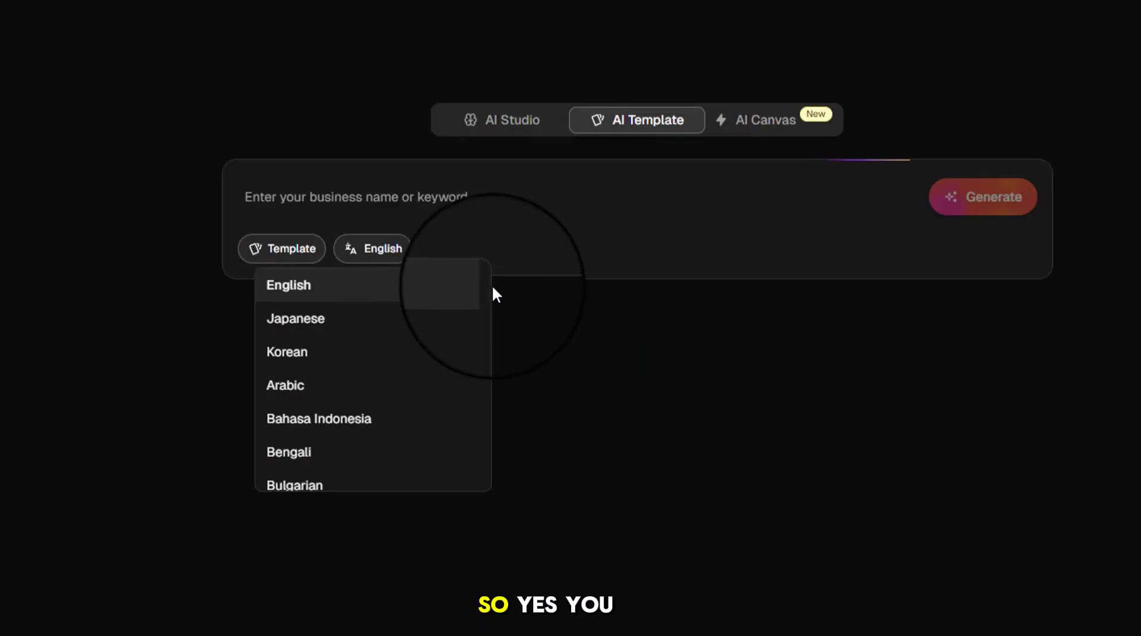
scroll(392, 343, down, 5)
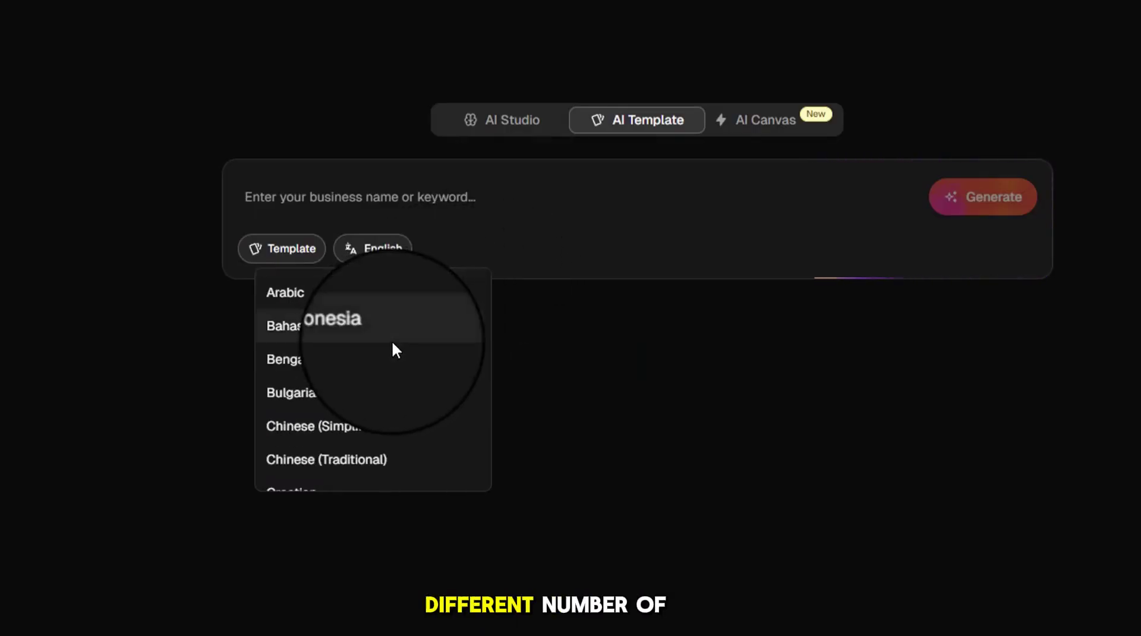
scroll(399, 343, down, 3)
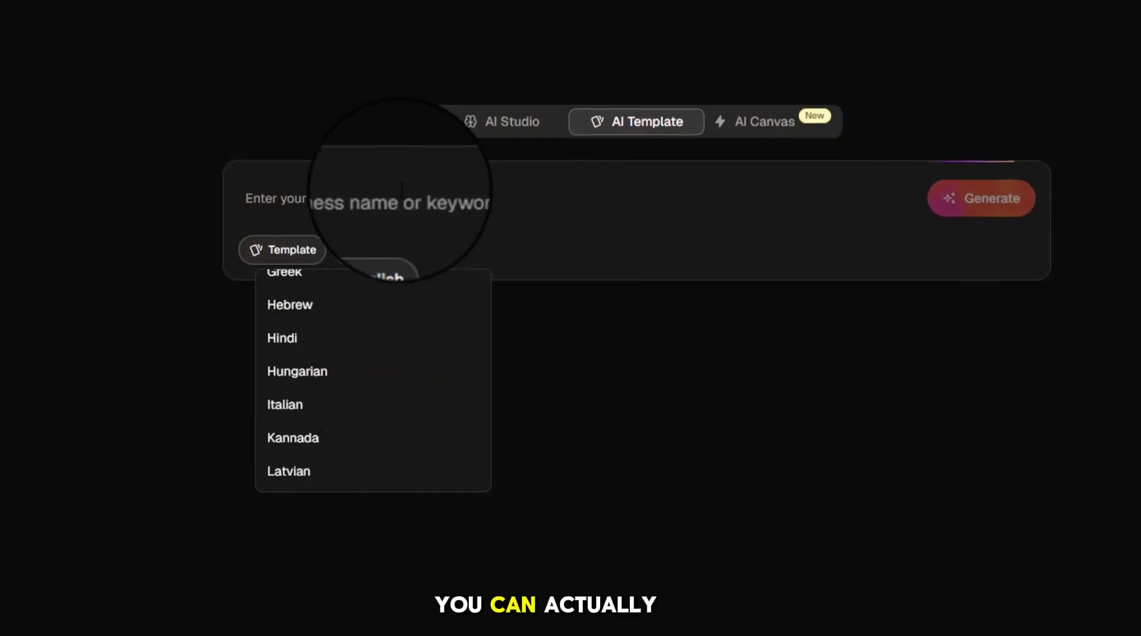
click(722, 128)
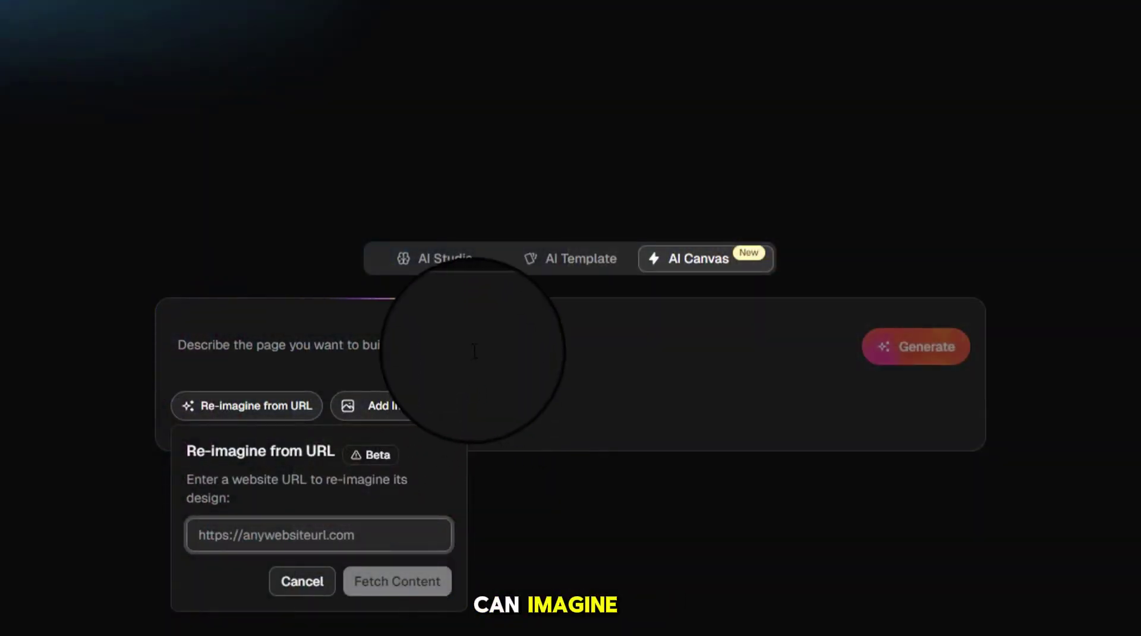
click(474, 351)
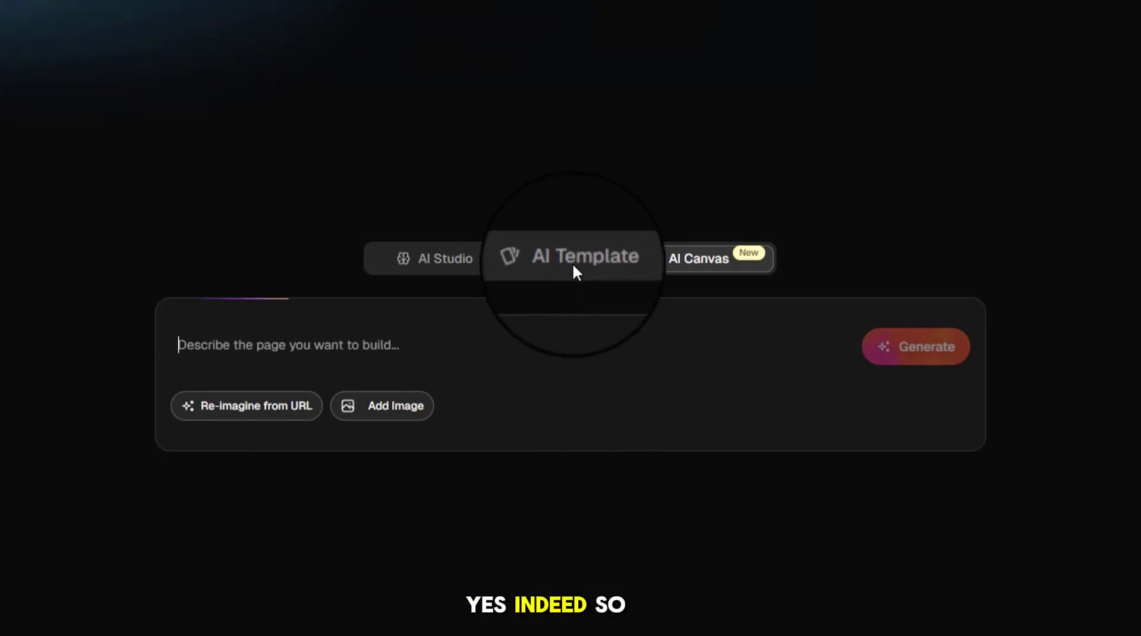
click(575, 262)
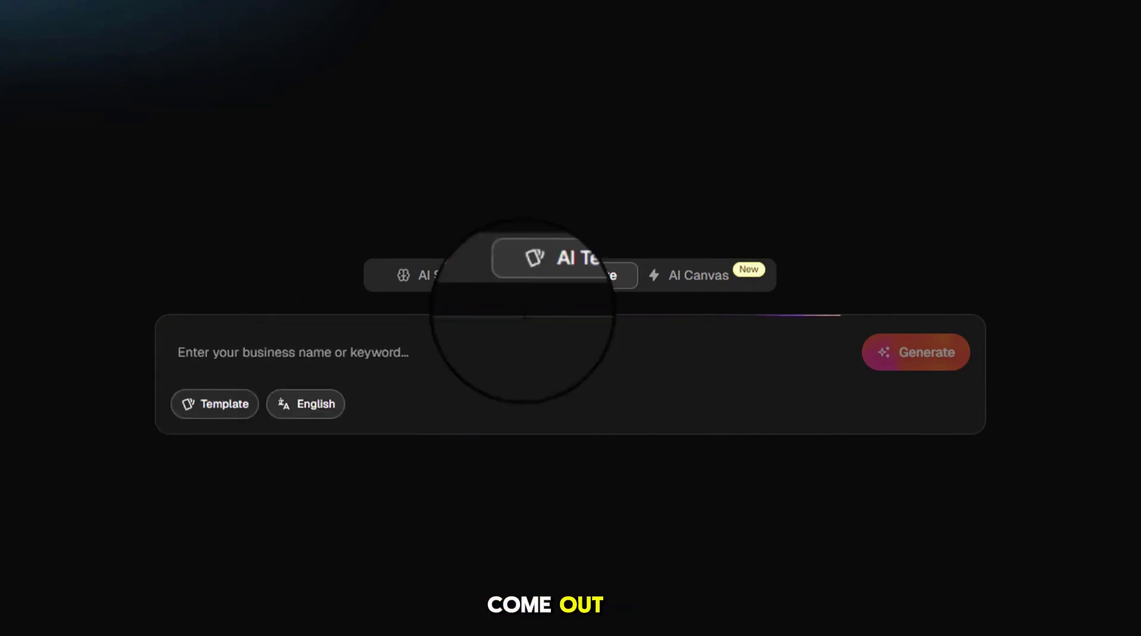
Choose the light digital-solutions studio template (template_classyculture) from the gallery
click(218, 407)
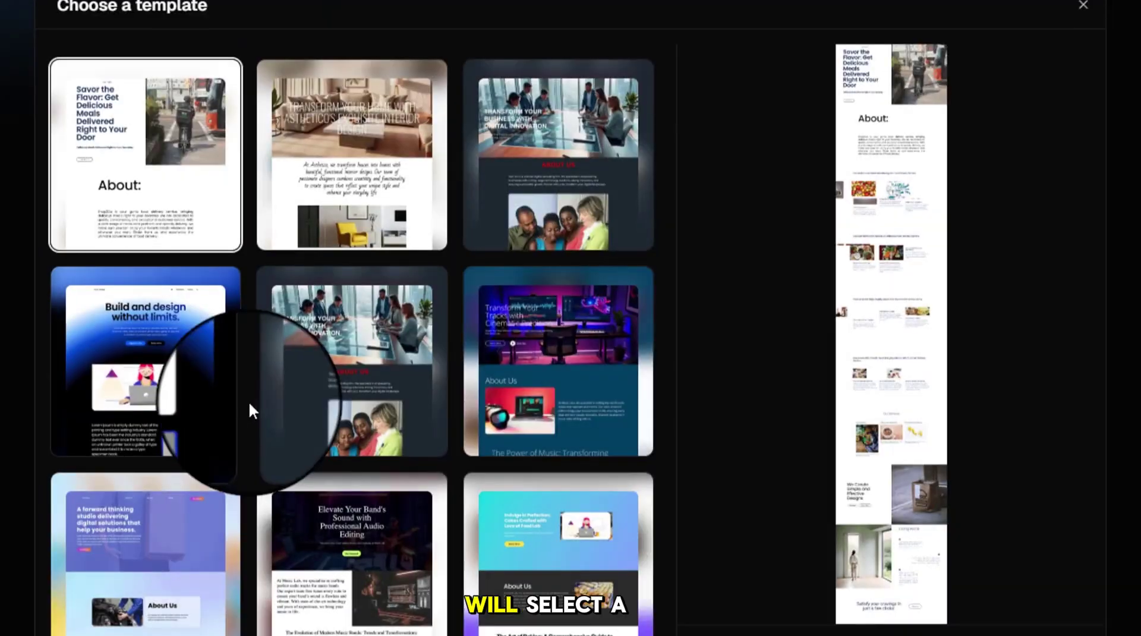
scroll(523, 369, down, 3)
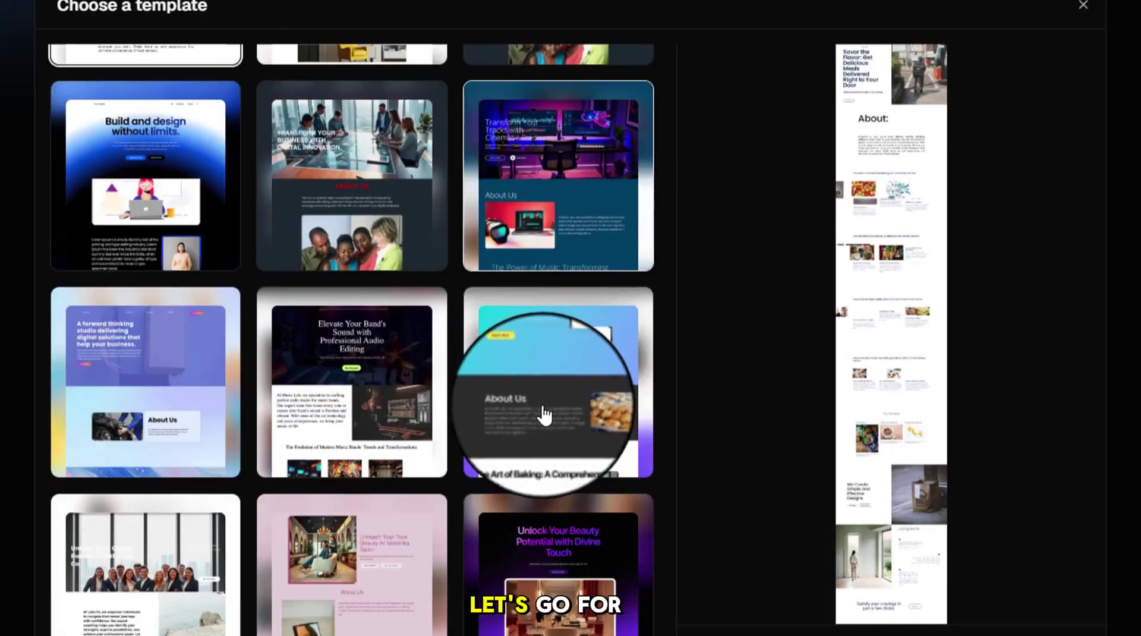
scroll(565, 431, down, 2)
scroll(568, 427, down, 5)
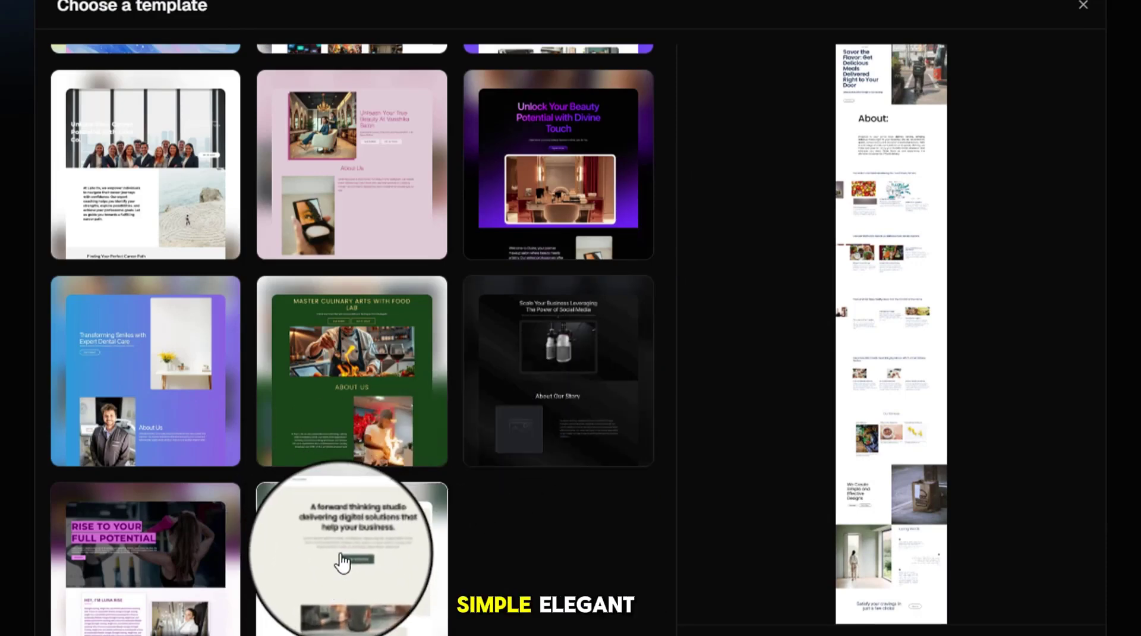
click(367, 572)
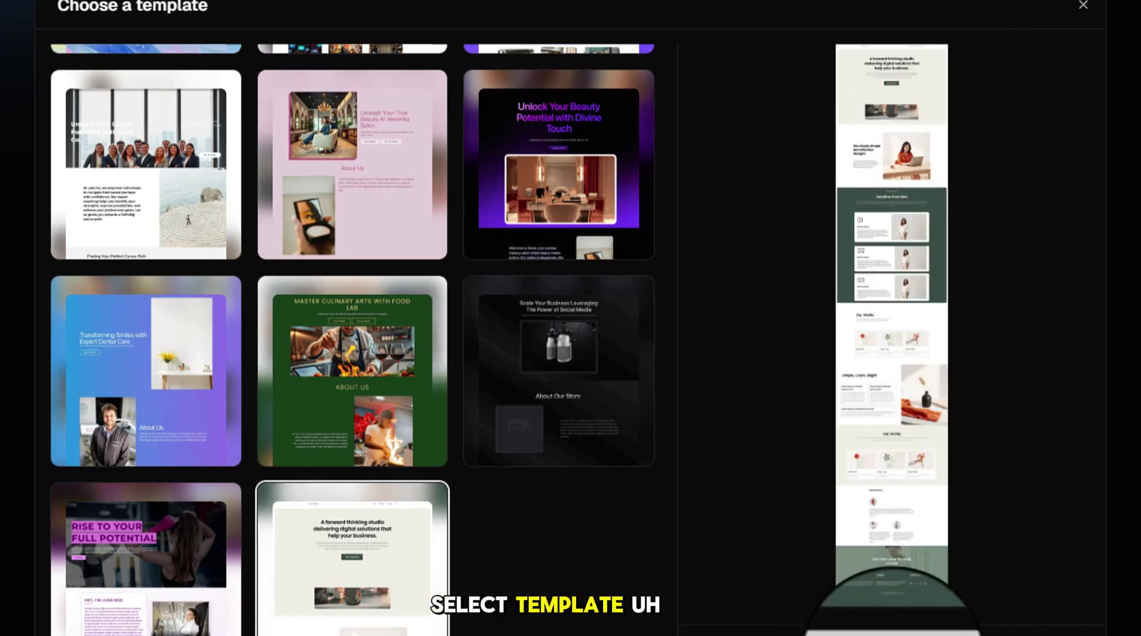
click(849, 630)
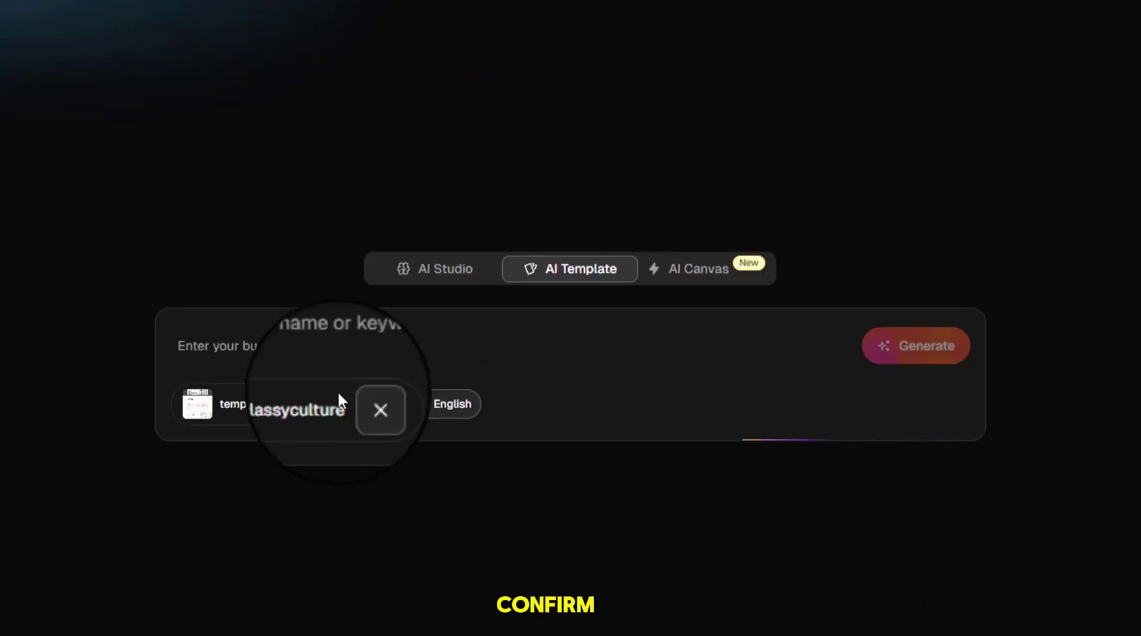
Generate a law firm site outline and set the business name to Legal Practice LLC
click(227, 346)
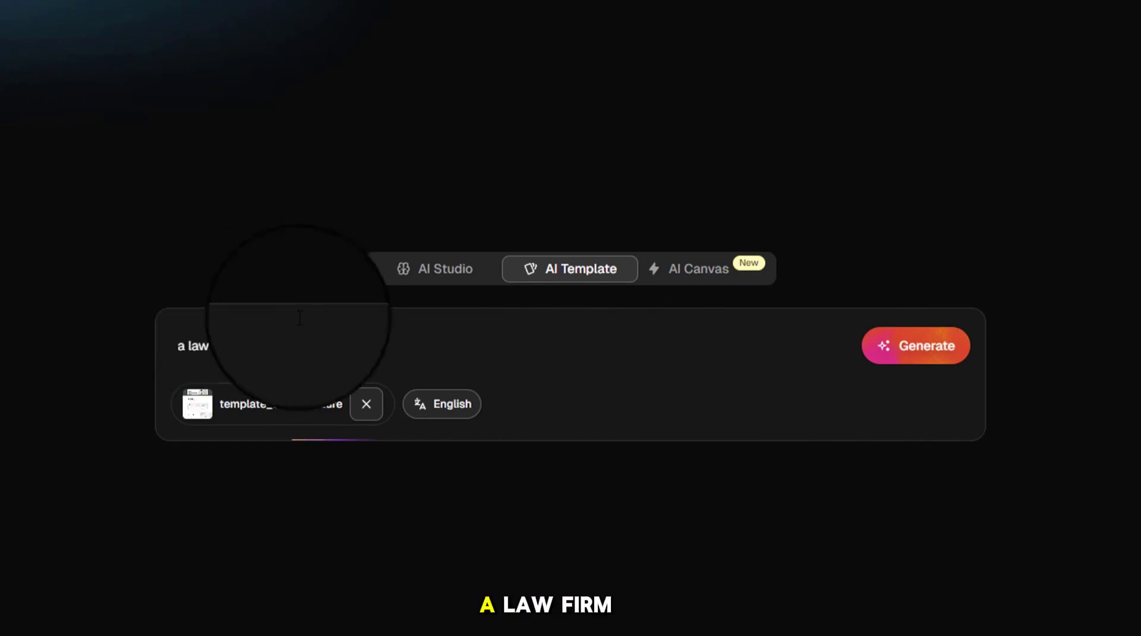
click(909, 348)
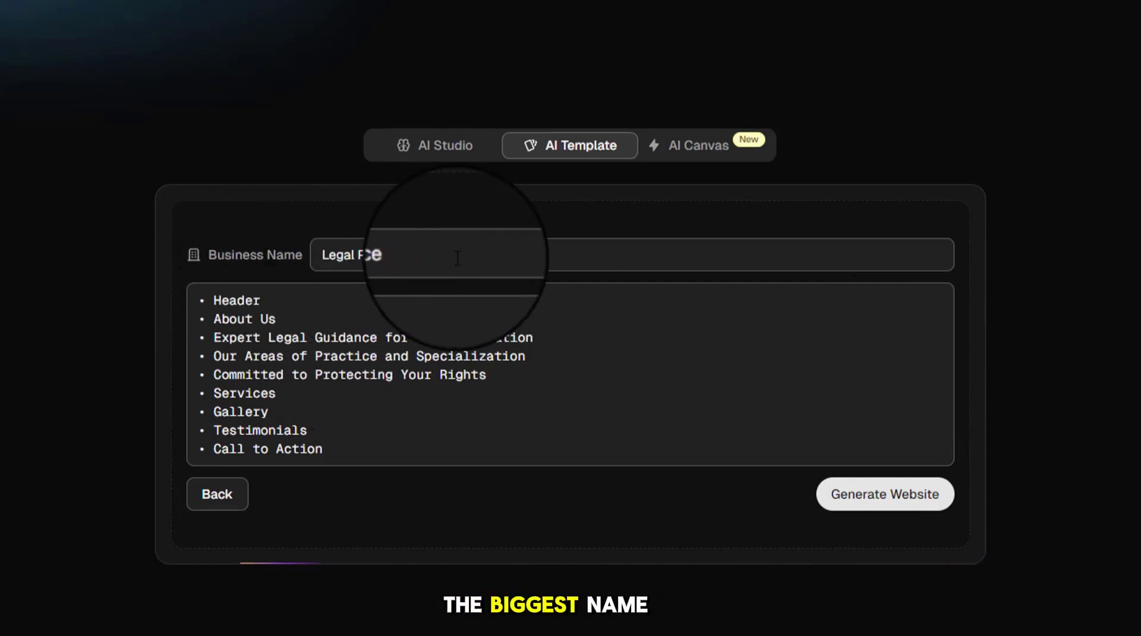
drag(457, 258, 318, 259)
click(679, 241)
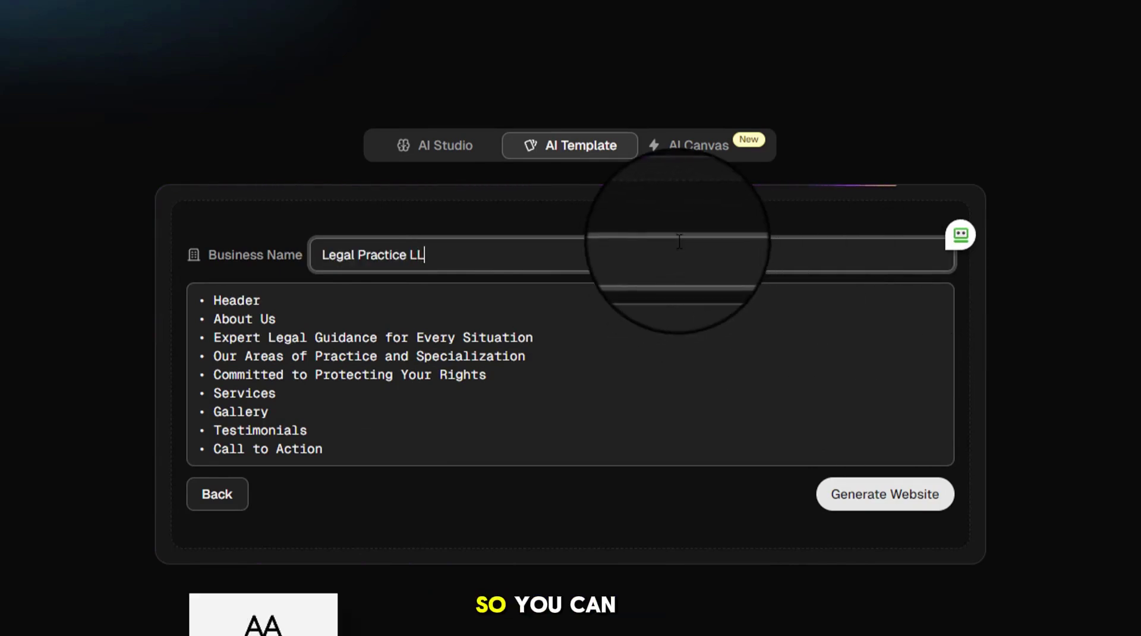
text(LLC)
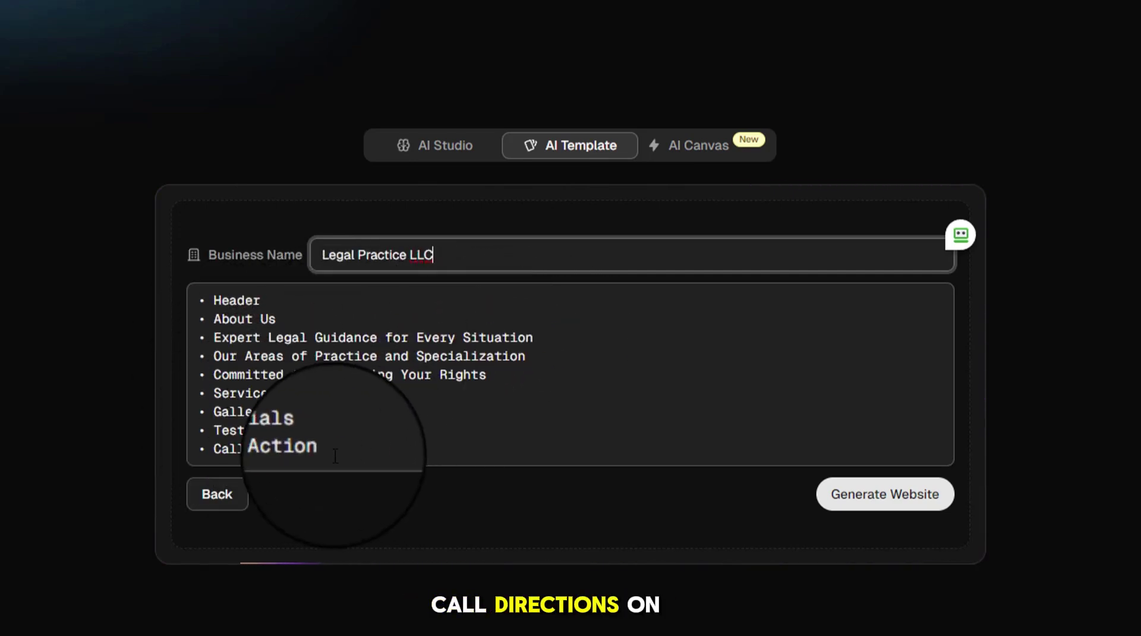
Review the outlined page sections and generate the website
drag(338, 453, 199, 300)
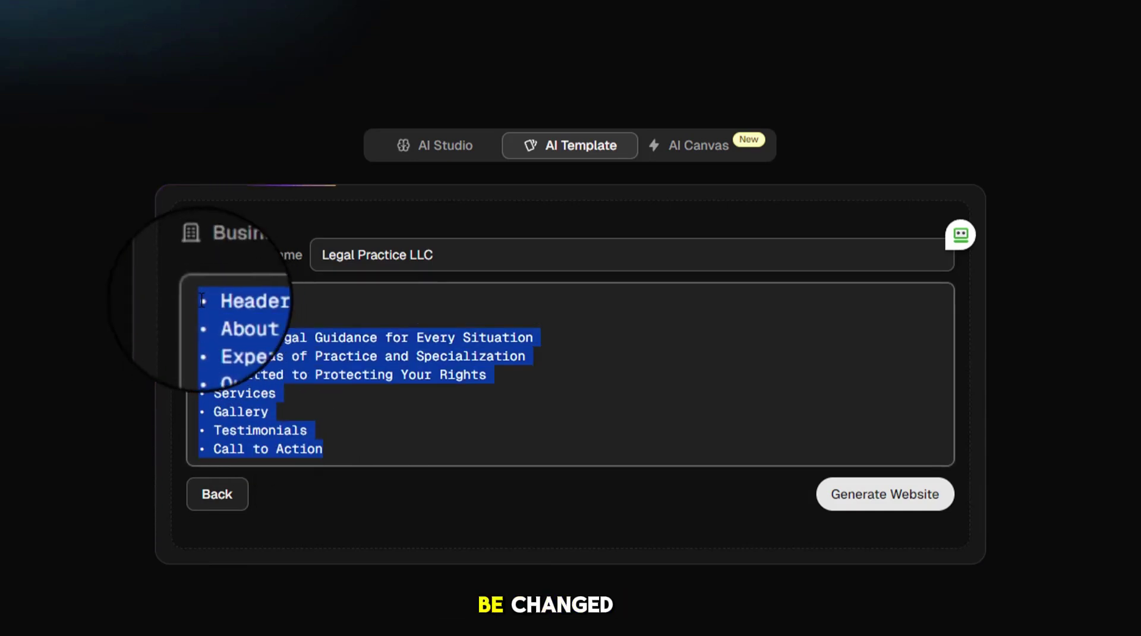
click(345, 338)
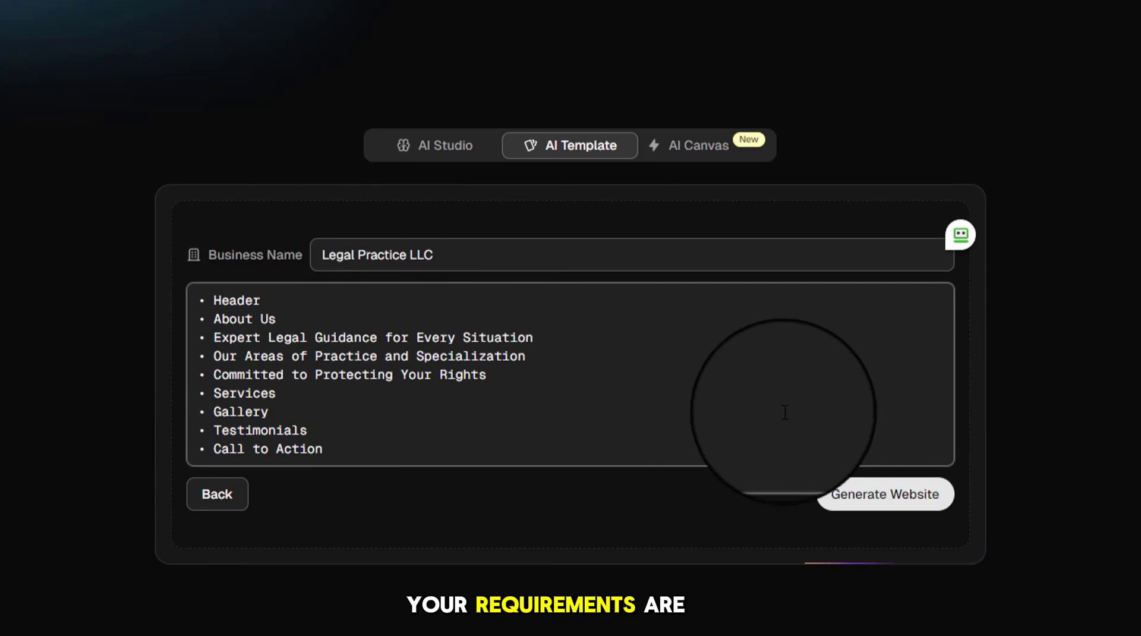
click(897, 498)
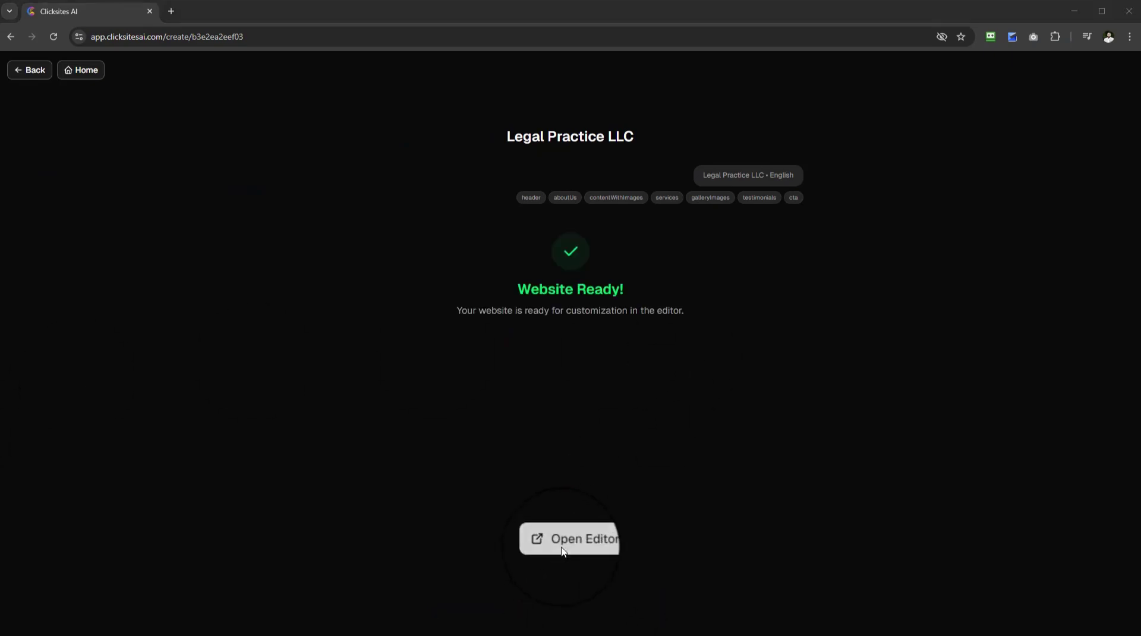
Launch the builder from the Website Ready page to edit the law firm homepage
click(570, 541)
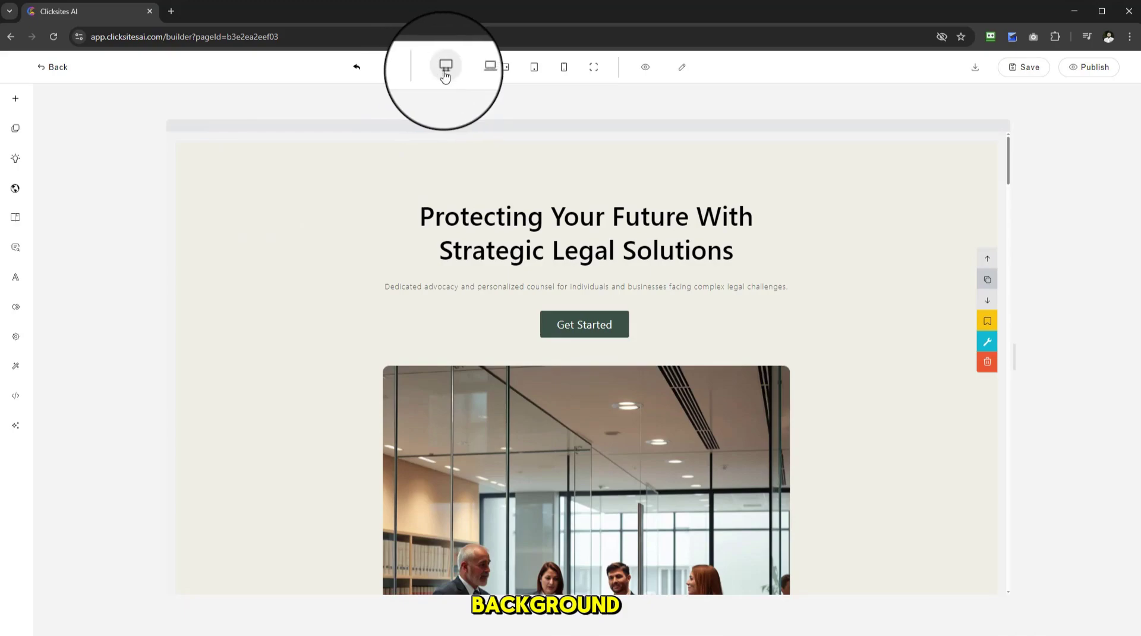
Preview at tablet width and insert a basic Nav Bar block at the page top
click(511, 66)
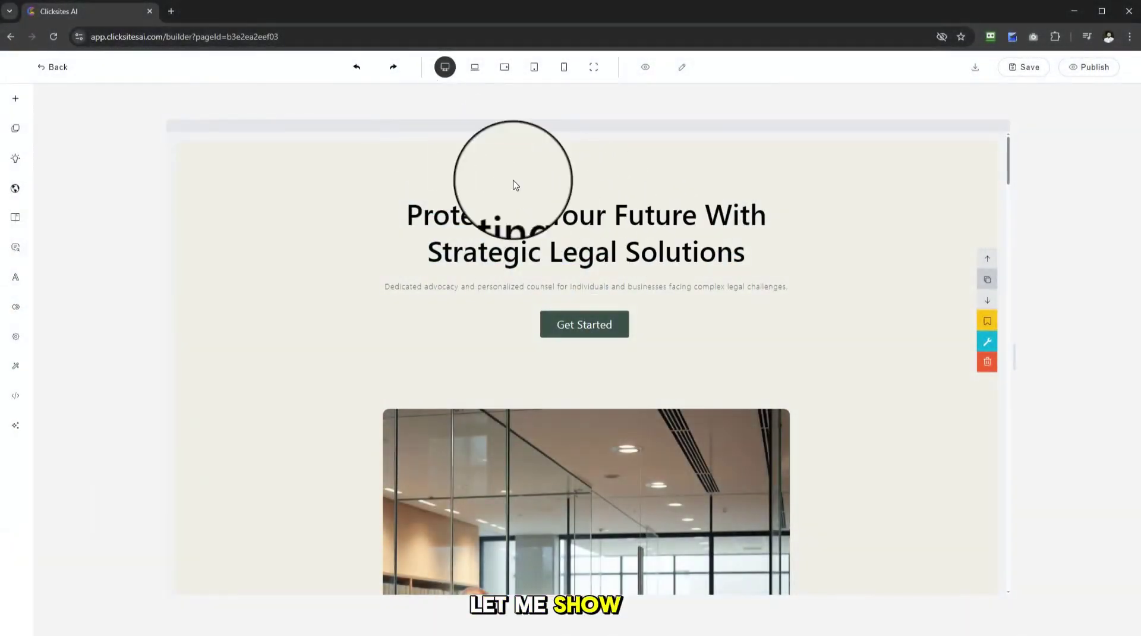
click(15, 101)
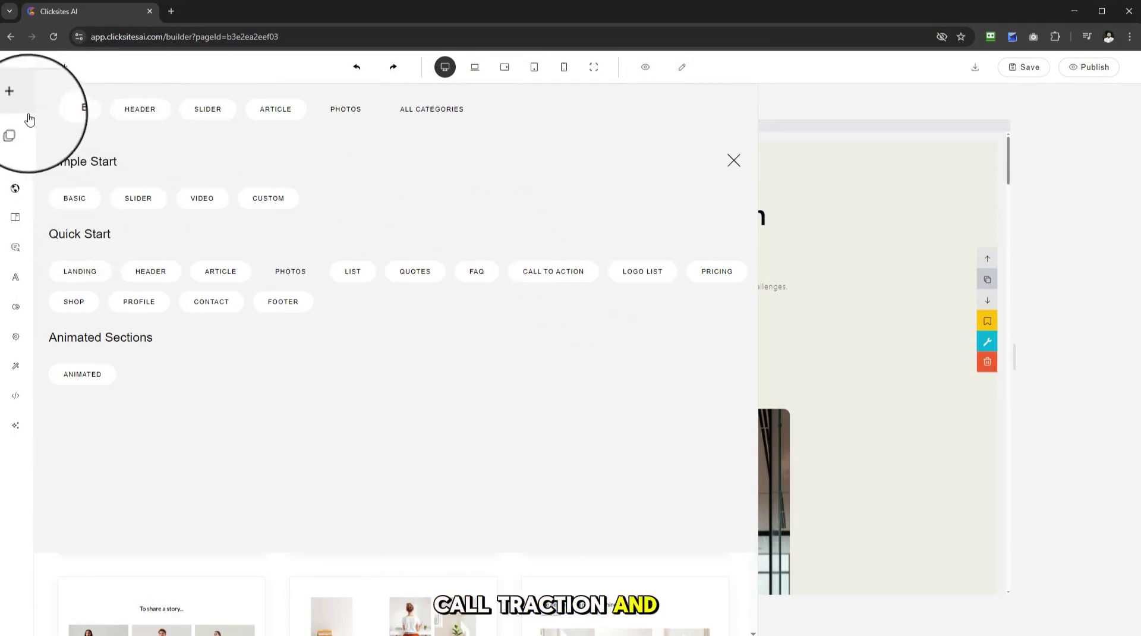
click(54, 112)
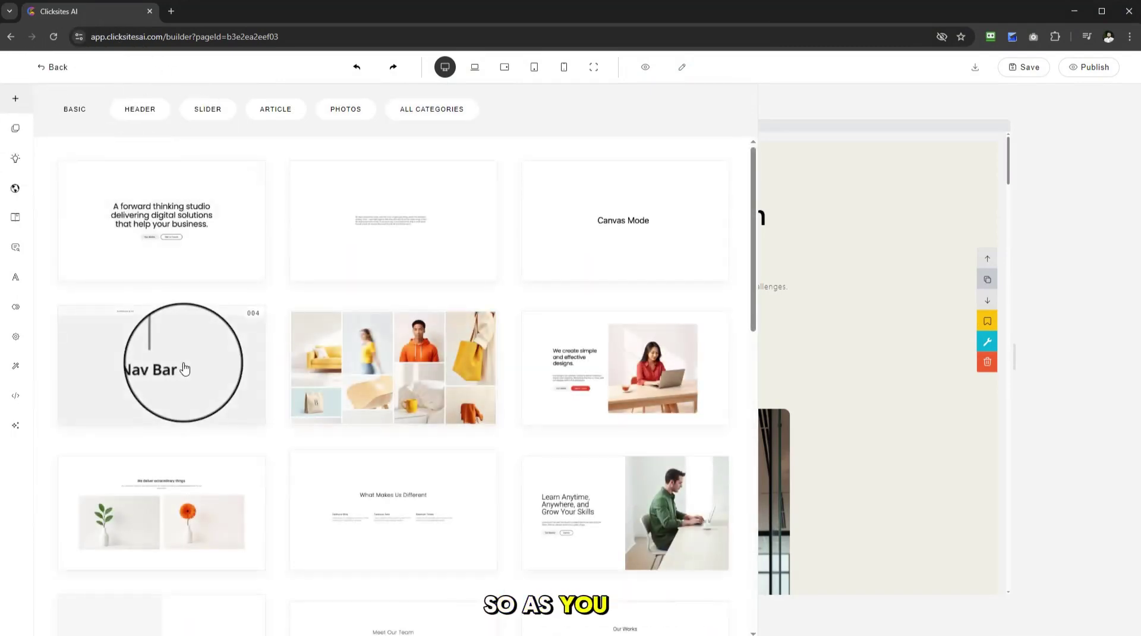
click(193, 365)
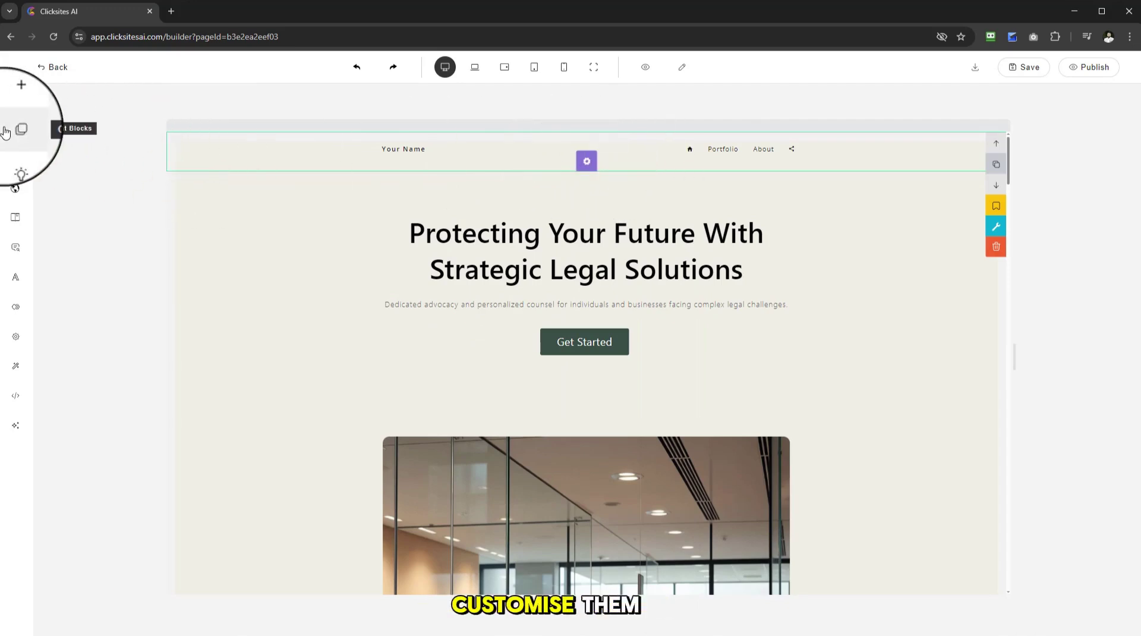
Insert template 006, the 'We create simple and effective designs' hero section
click(10, 110)
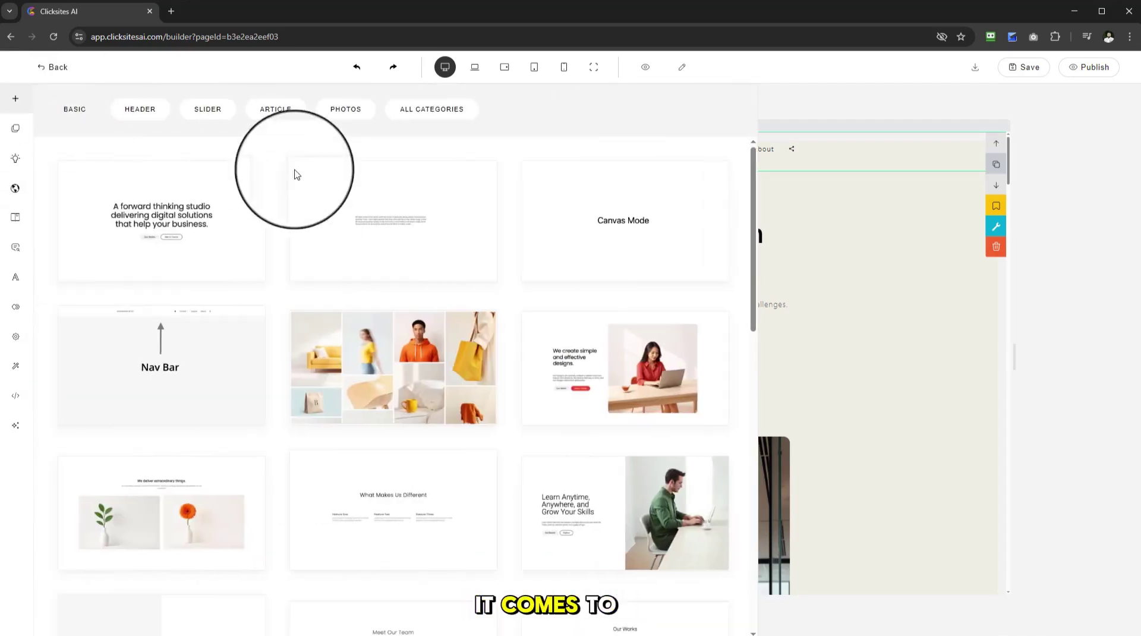
scroll(464, 327, down, 1)
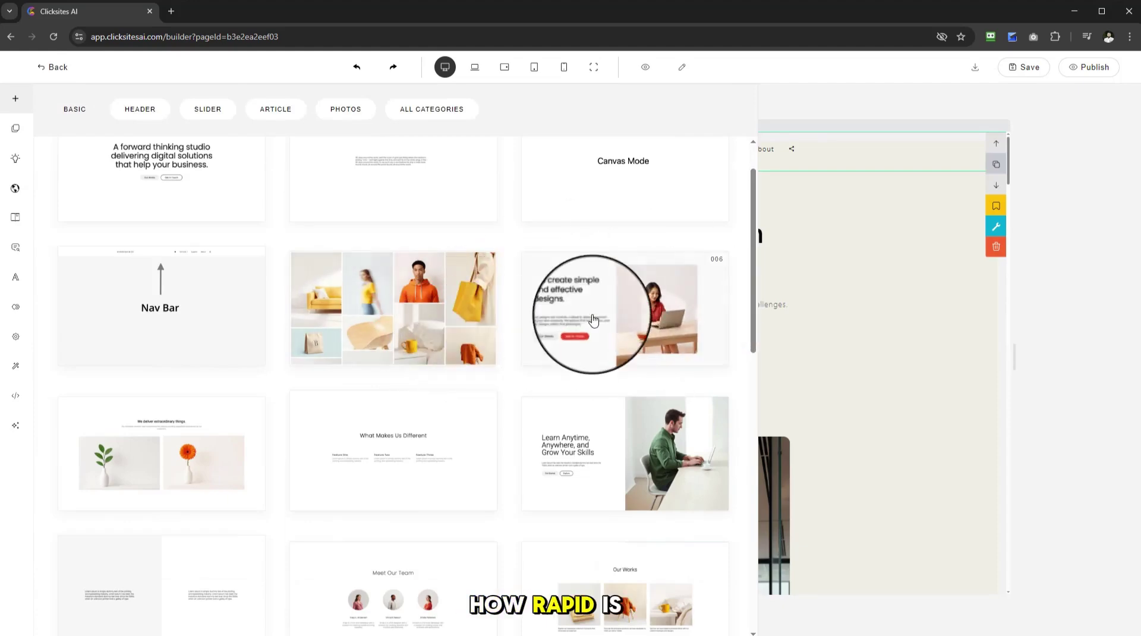
click(621, 338)
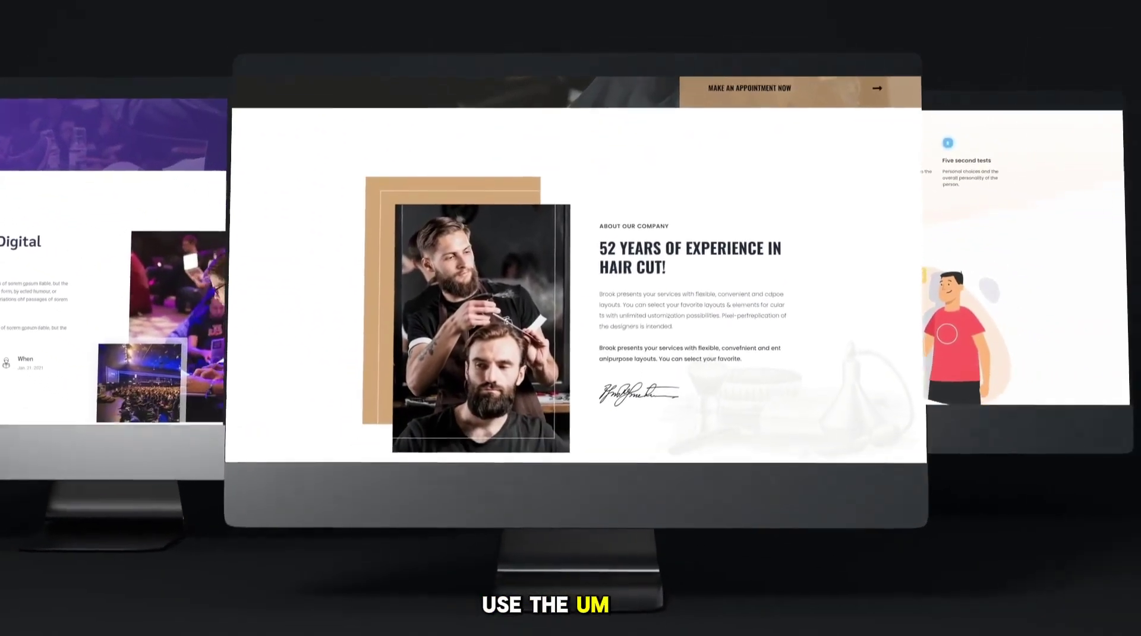
click(290, 329)
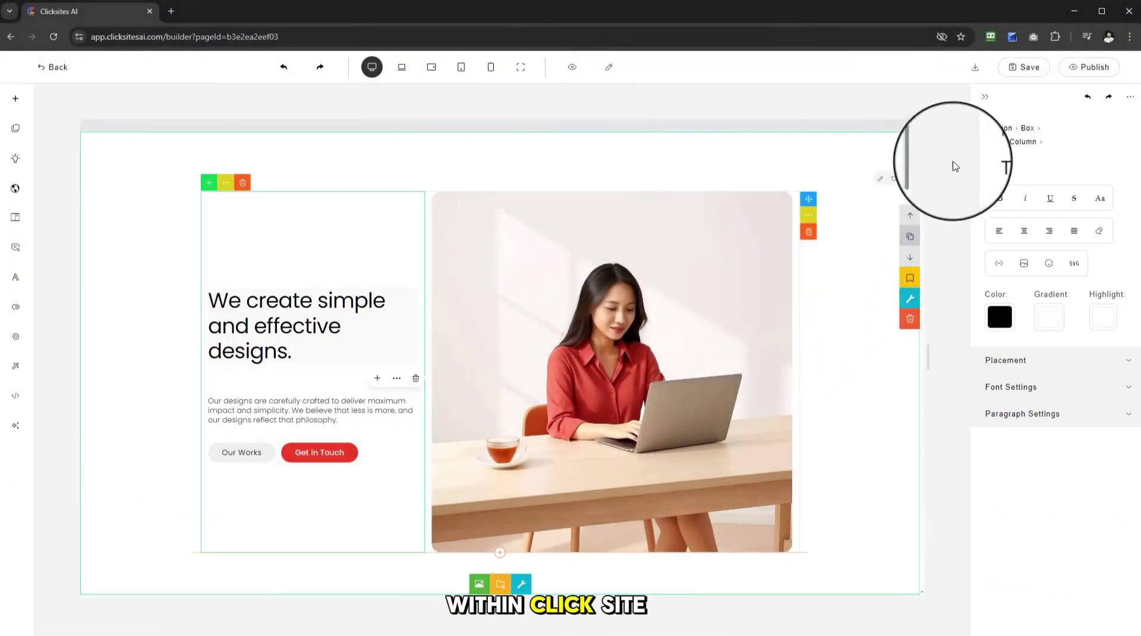
triple_click(217, 301)
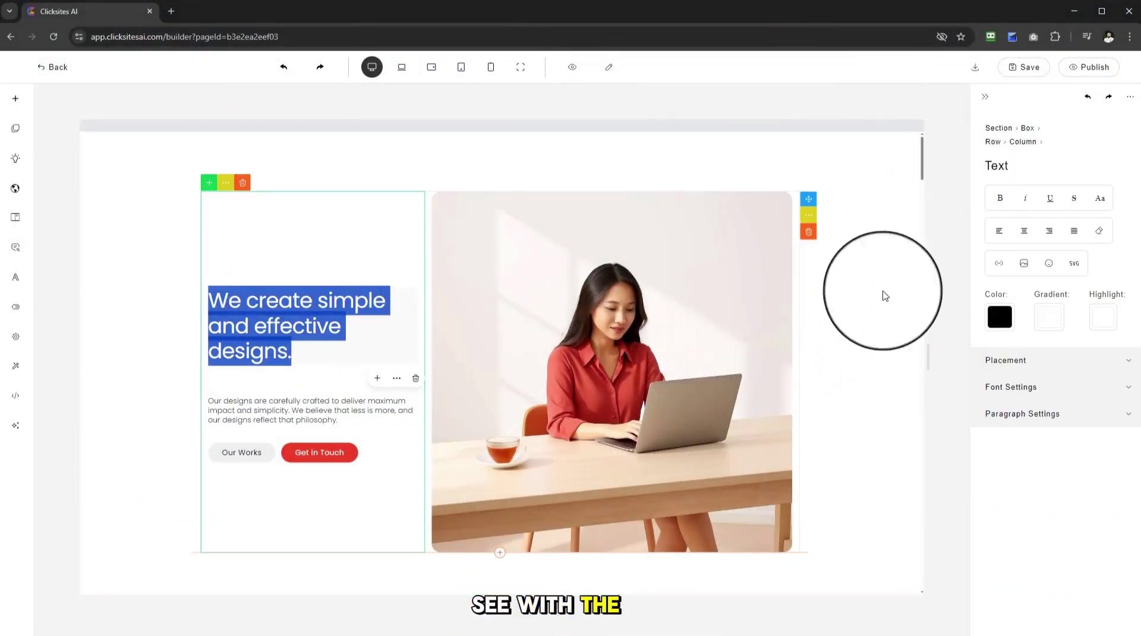
click(402, 343)
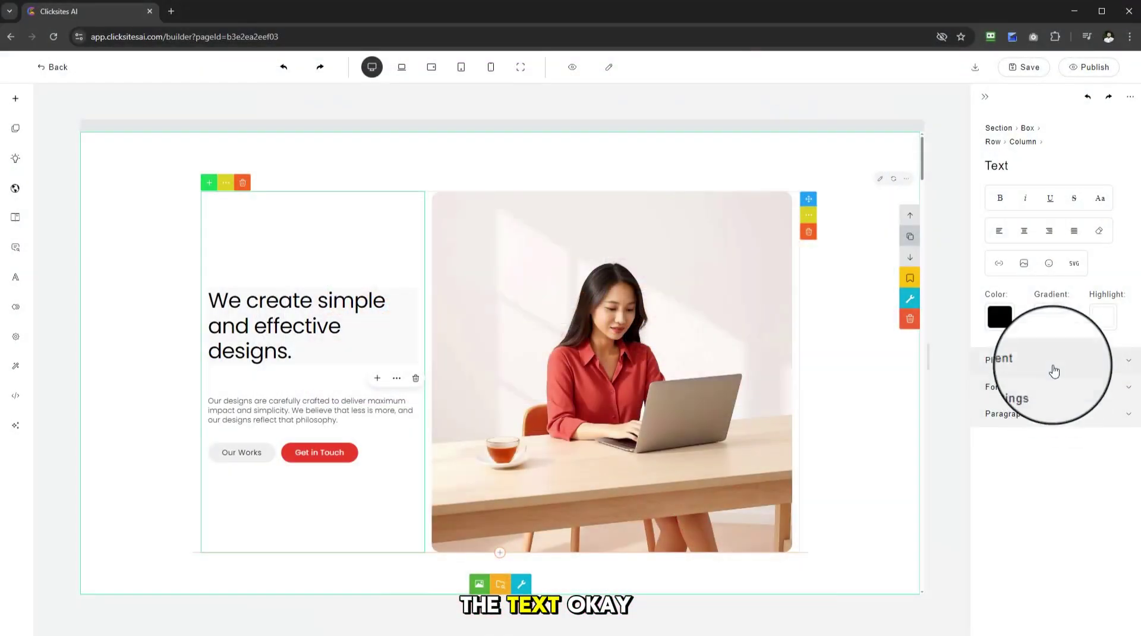
click(1038, 392)
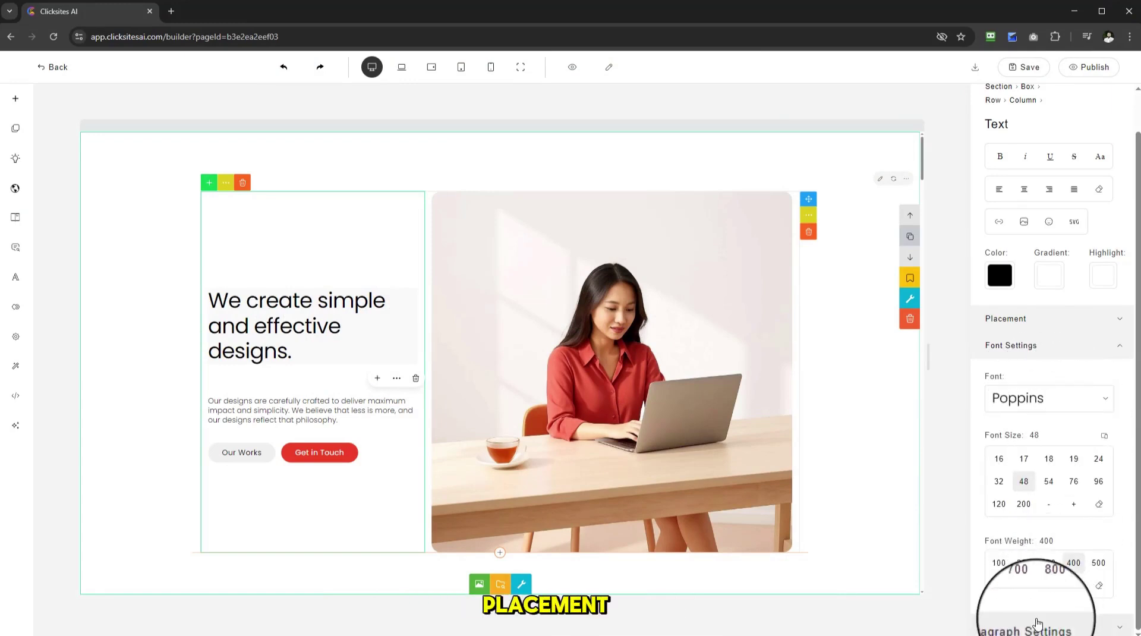
scroll(1041, 505, down, 5)
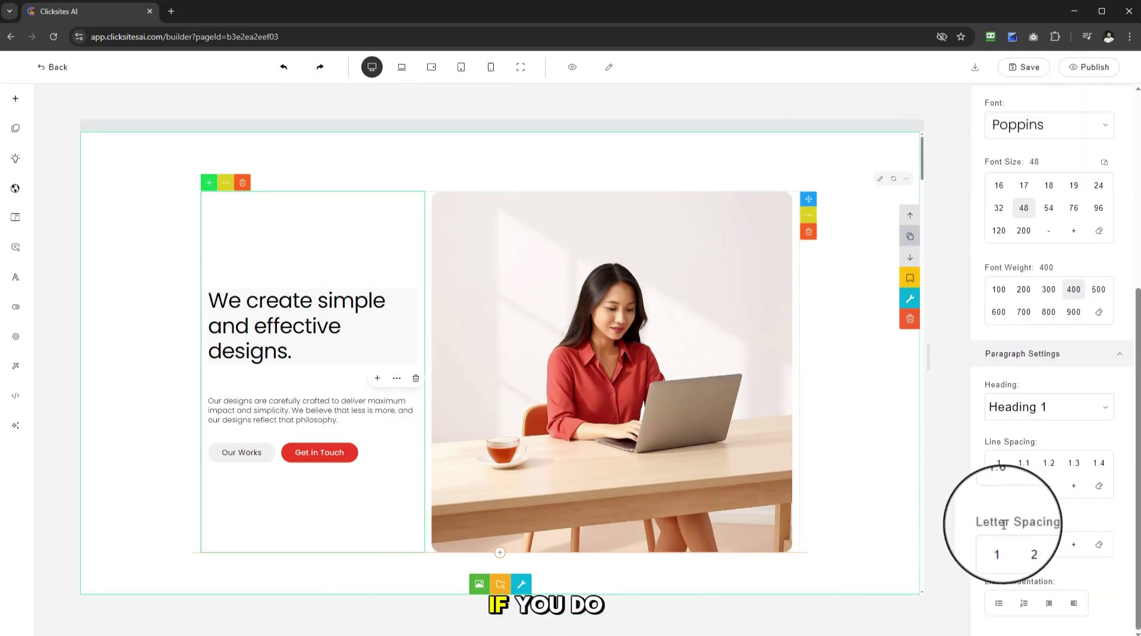
scroll(1004, 524, up, 4)
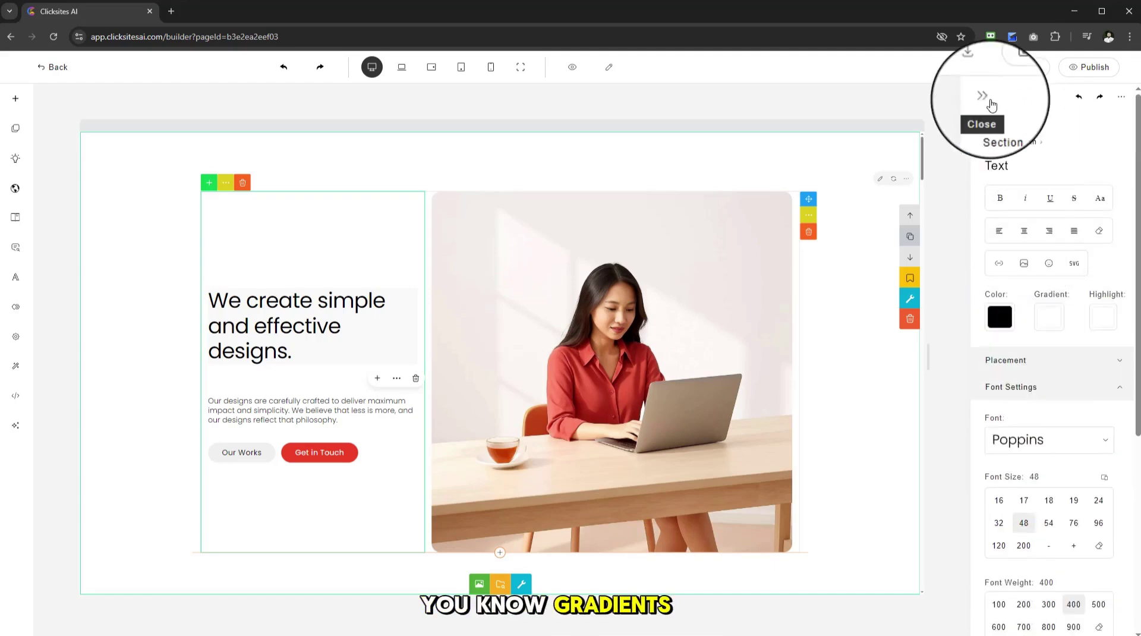
click(991, 100)
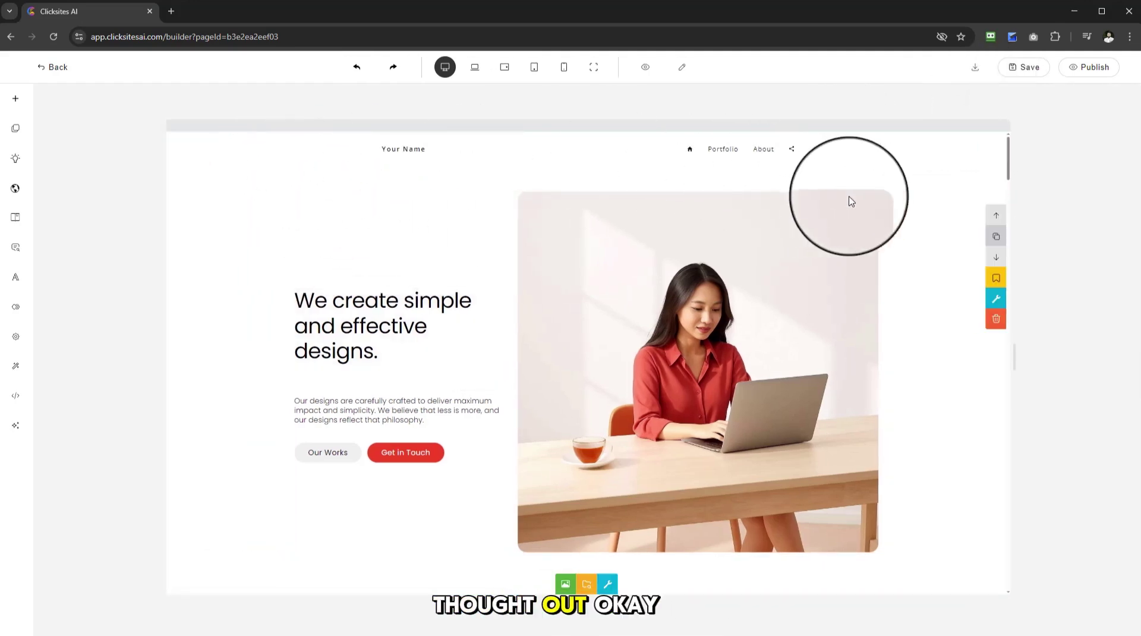
Remove the 'We create simple and effective designs' section using its trash icon
click(16, 129)
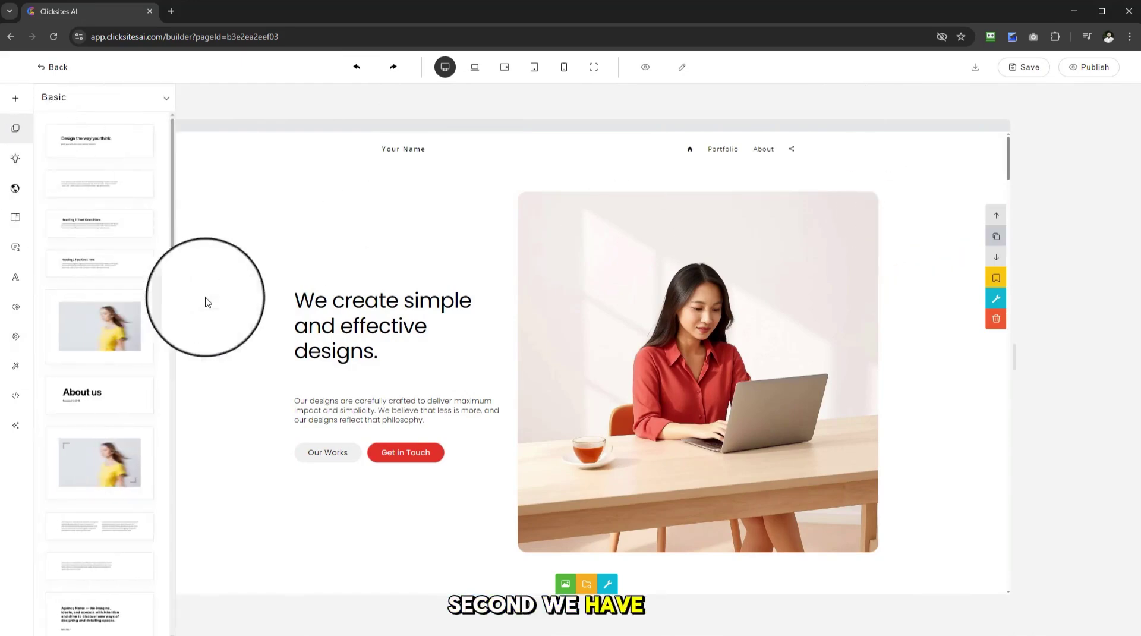
scroll(501, 361, down, 10)
drag(1008, 221, 1021, 161)
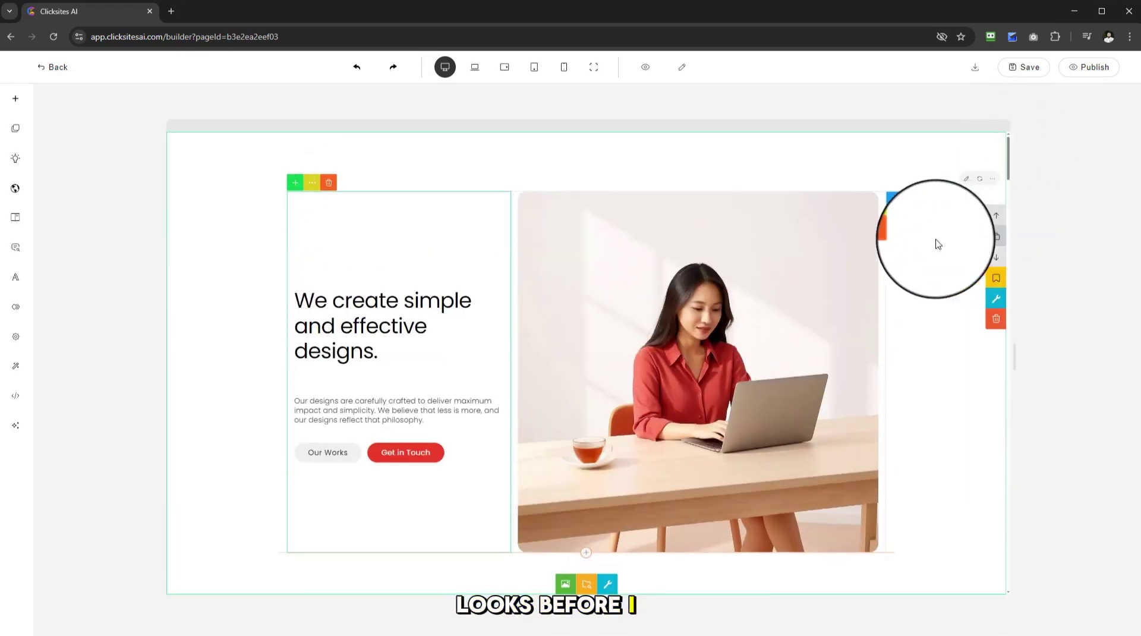
click(990, 323)
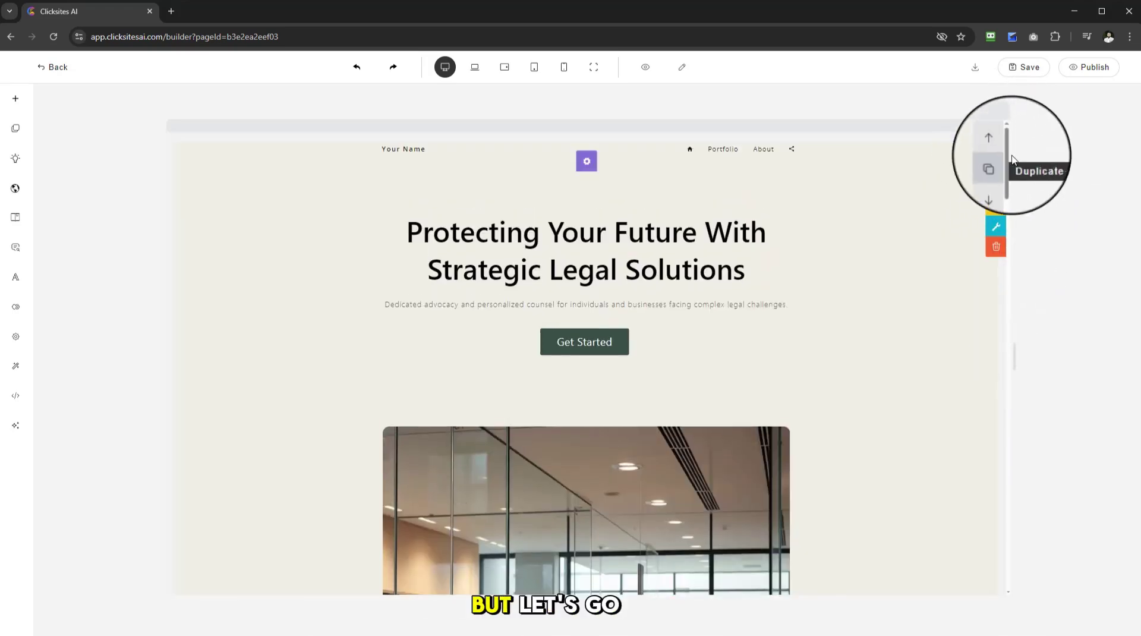
drag(1010, 166, 1022, 138)
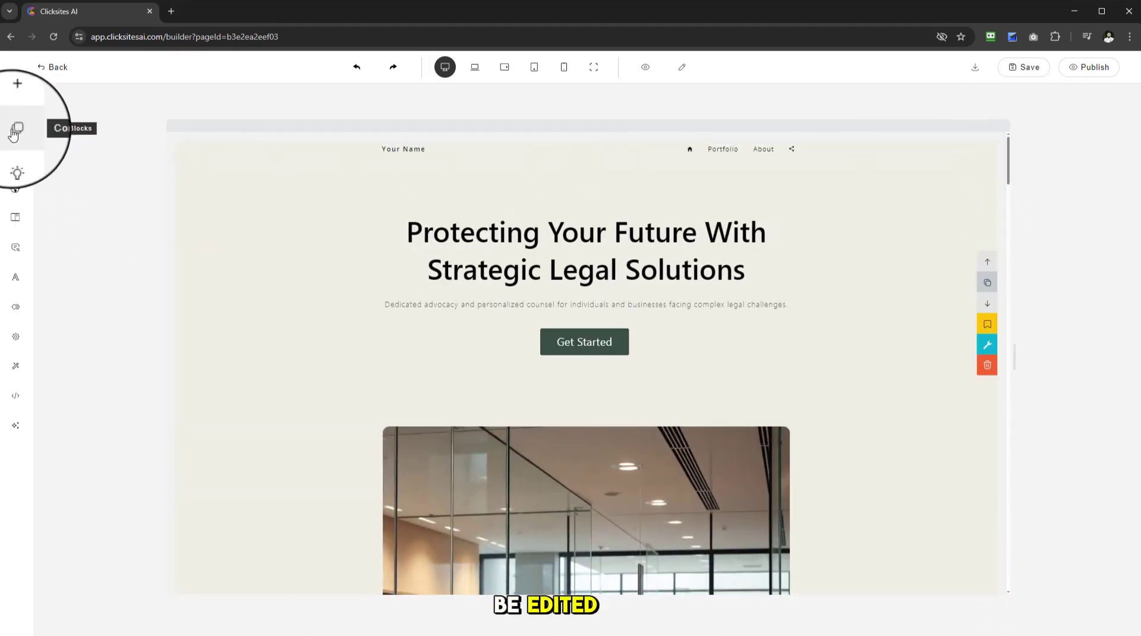
Add the 'Learn Anytime' section template to the page
click(16, 110)
scroll(548, 402, down, 1)
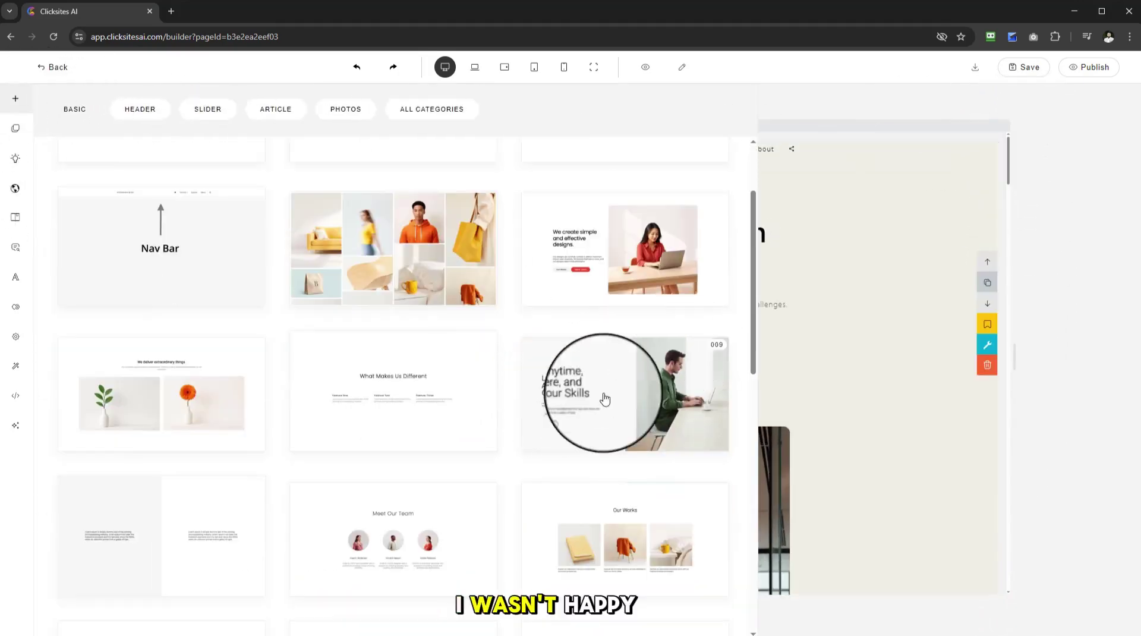
click(655, 381)
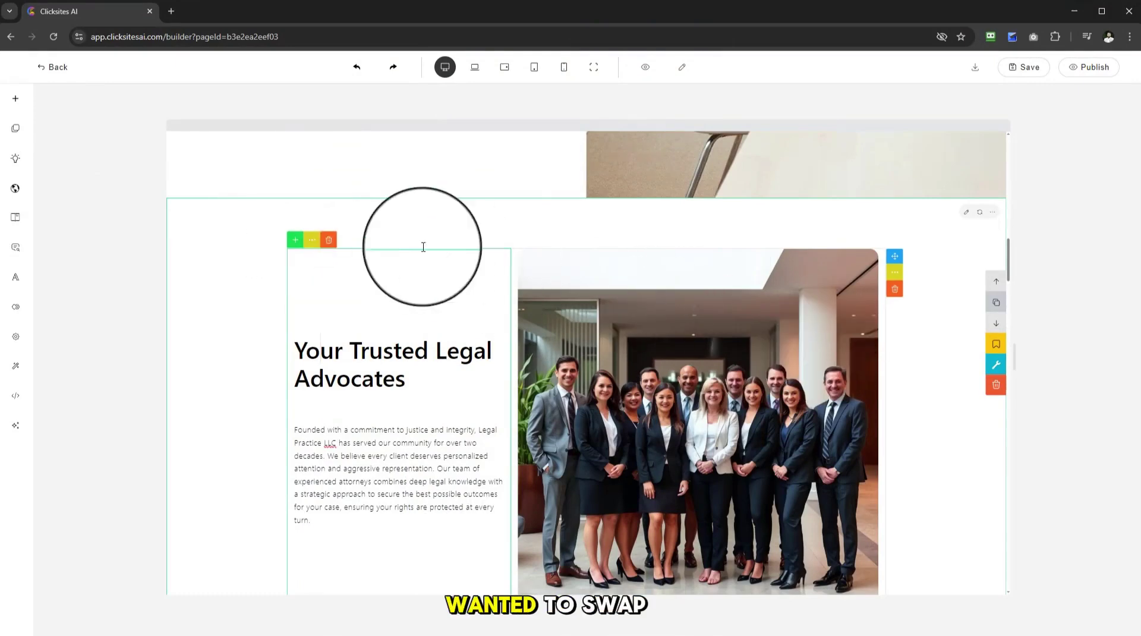
Move the 'Your Trusted Legal Advocates' text column to the right of the team photo
click(310, 240)
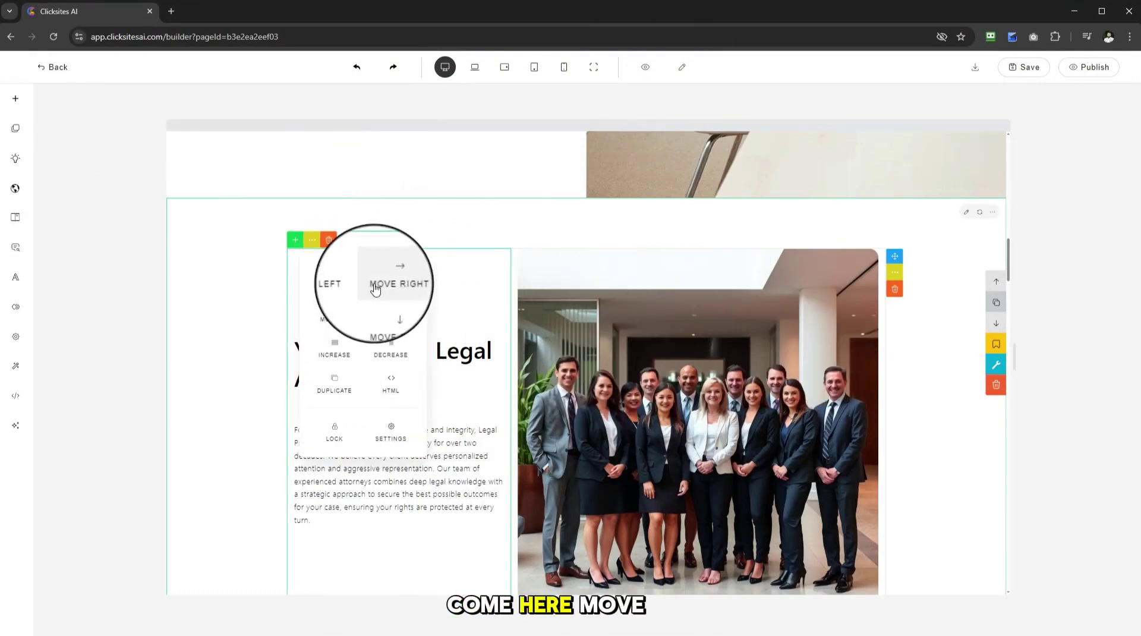
click(375, 289)
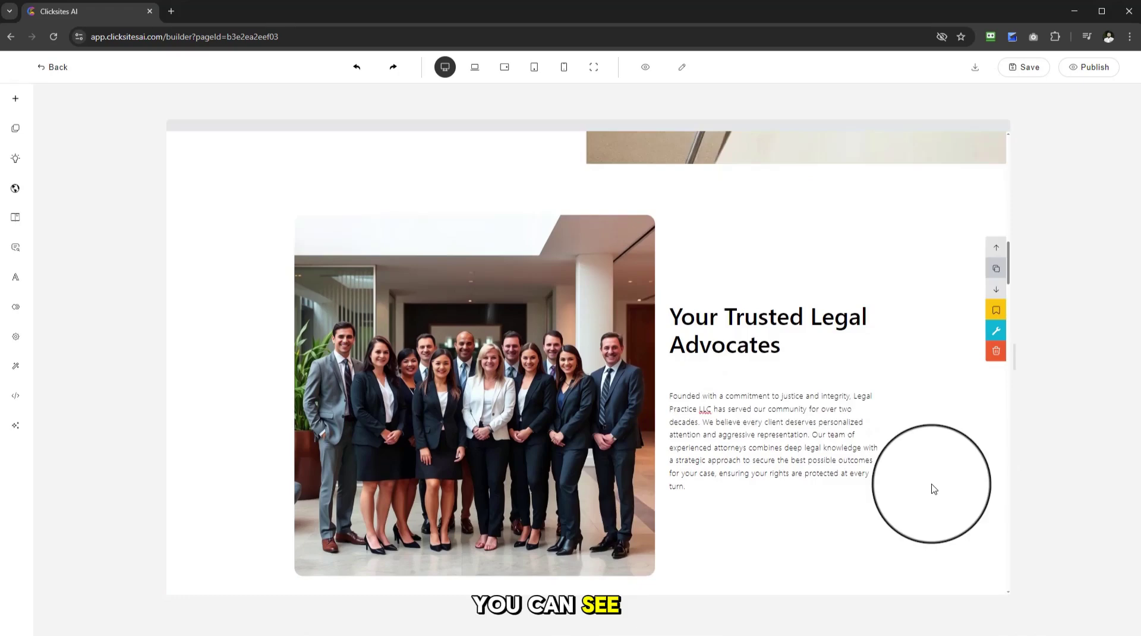
scroll(933, 489, down, 2)
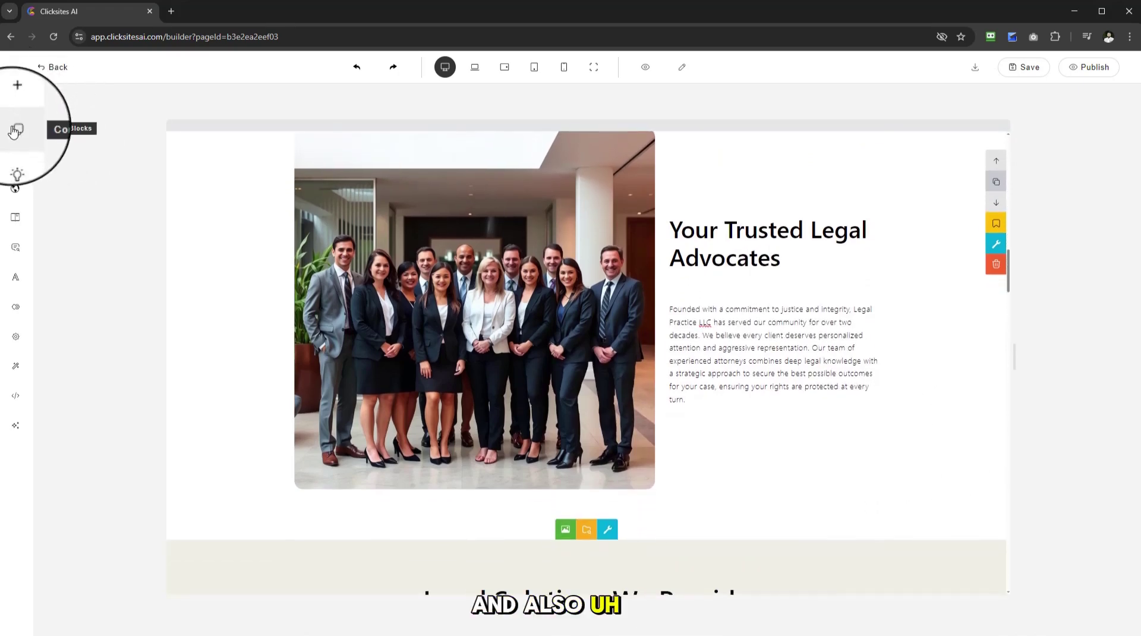
Drag a YouTube block from the Basic content blocks to below the team photo
click(16, 130)
drag(172, 147, 152, 119)
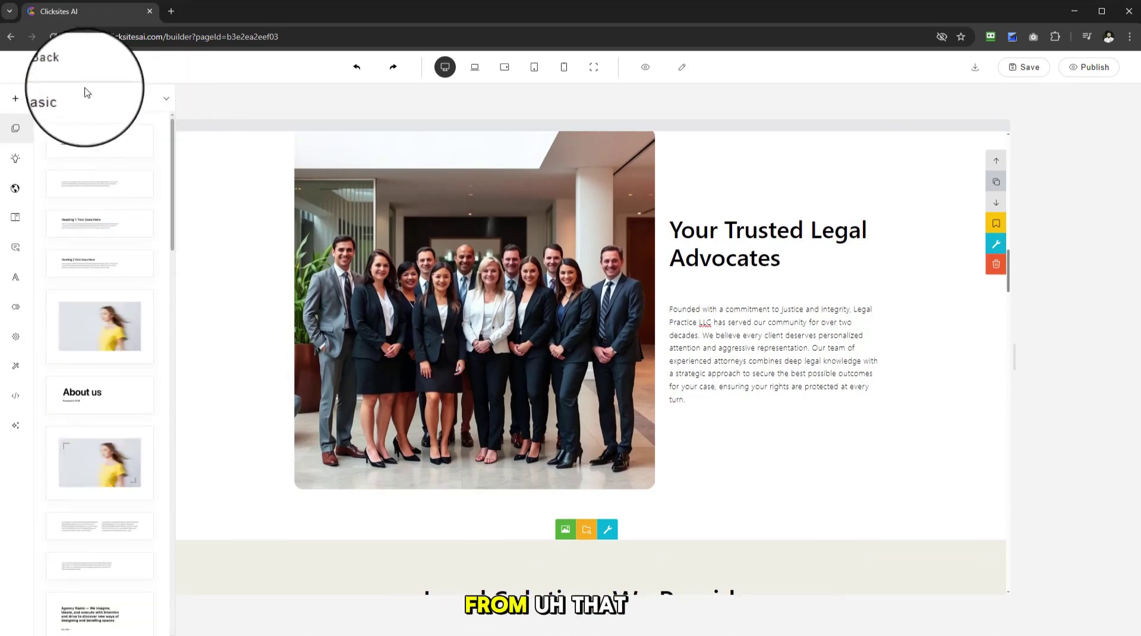
drag(170, 160, 173, 606)
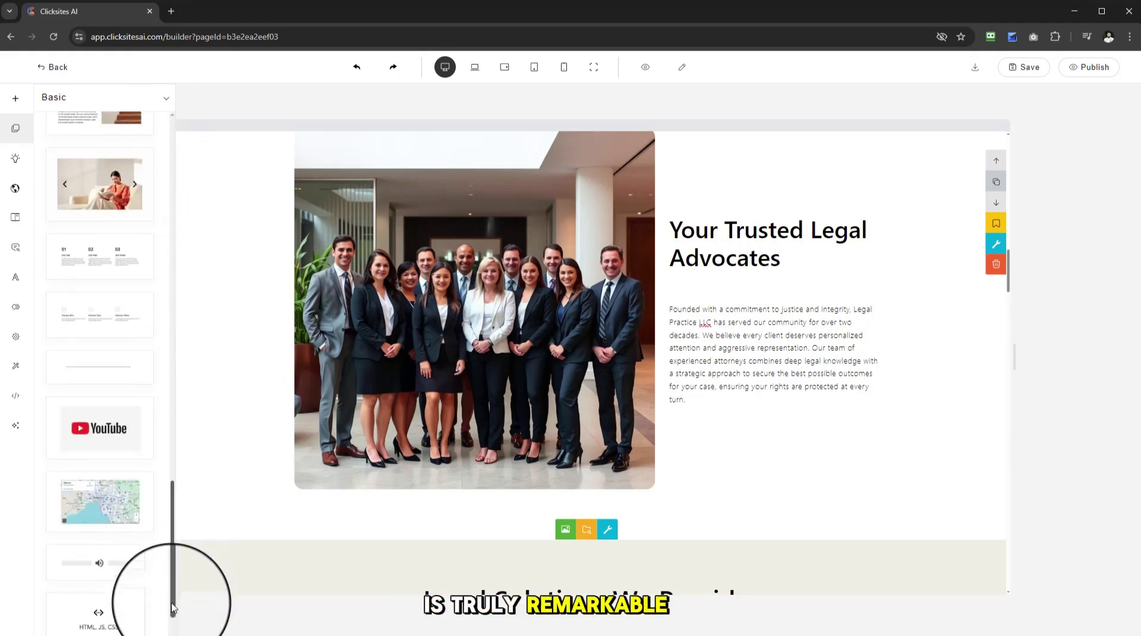
scroll(152, 425, down, 2)
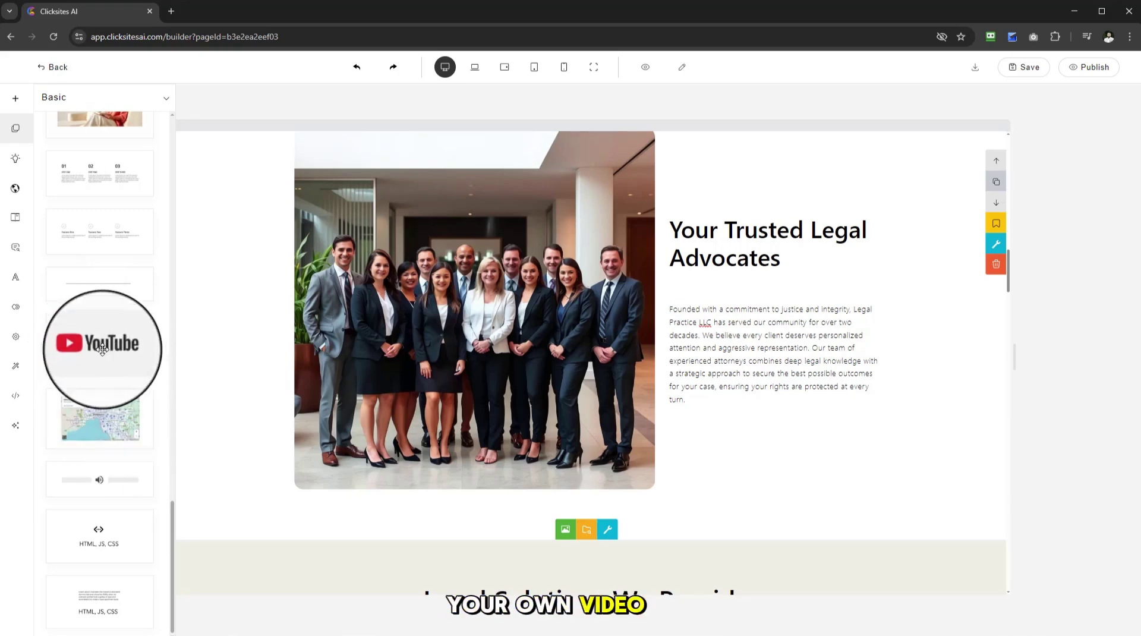
drag(94, 344, 594, 482)
scroll(677, 488, down, 5)
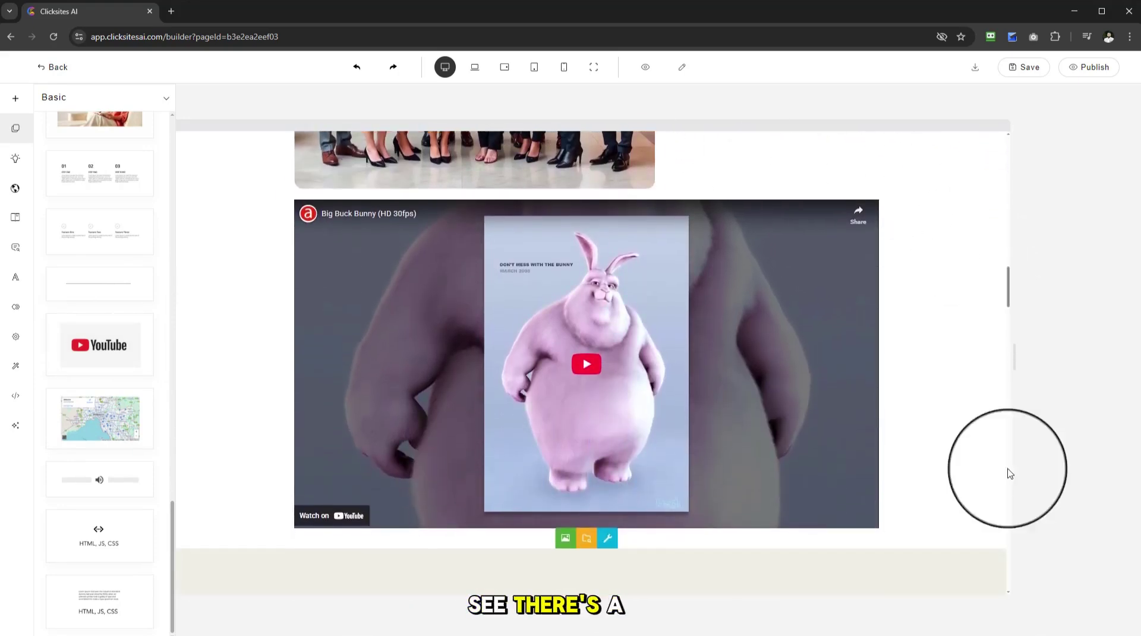
Close the blocks panel and confirm the video's existing embed URL
click(890, 315)
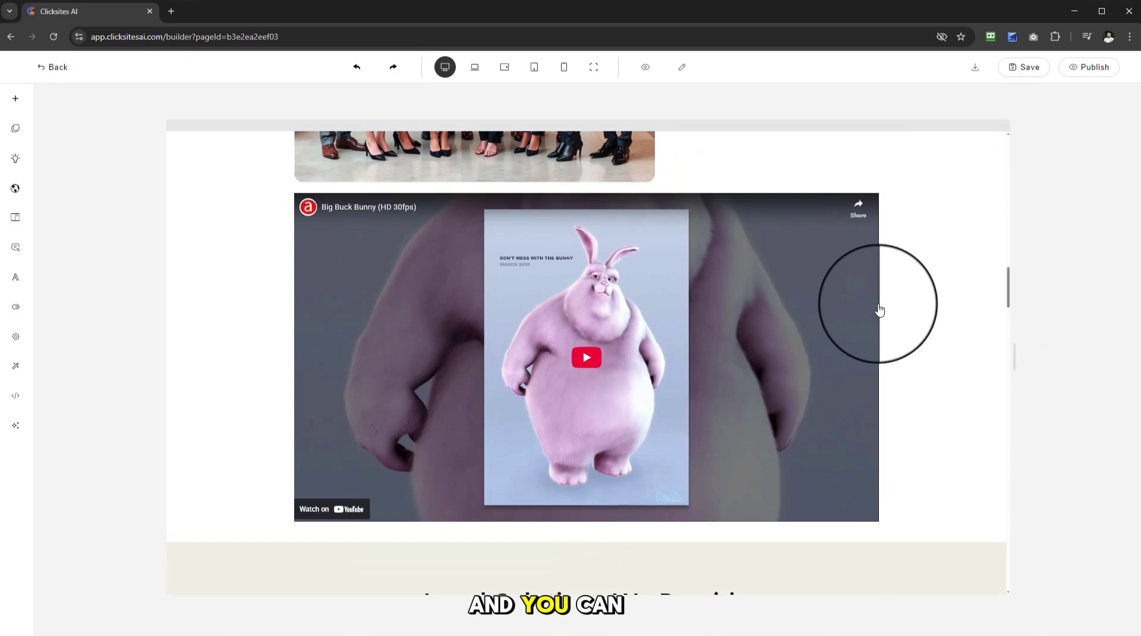
click(870, 205)
drag(693, 331, 355, 340)
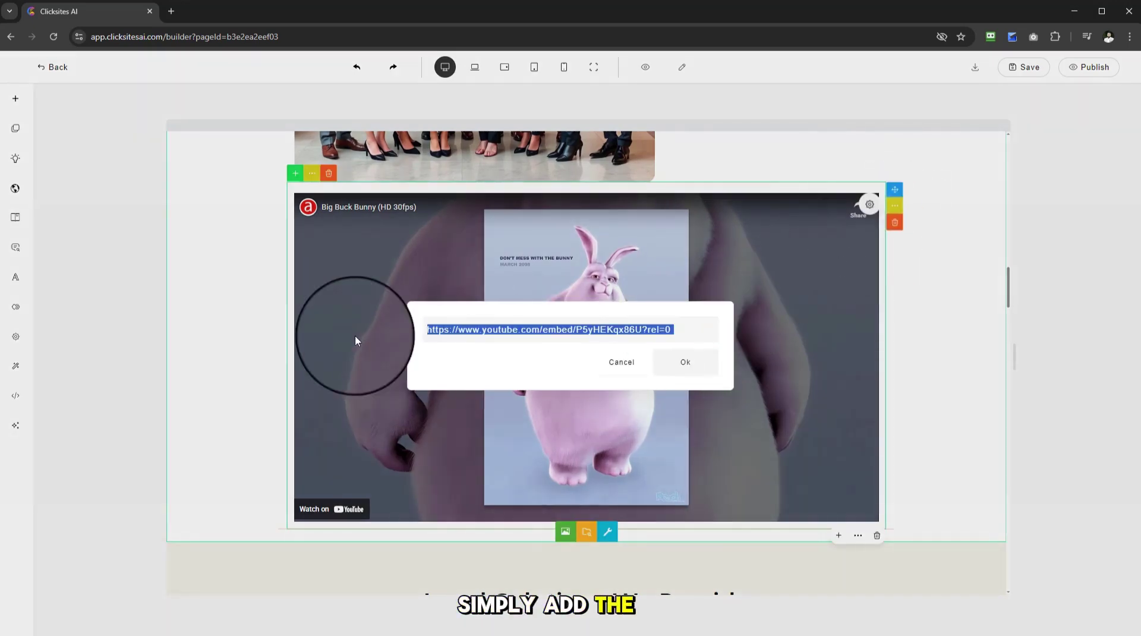
click(684, 361)
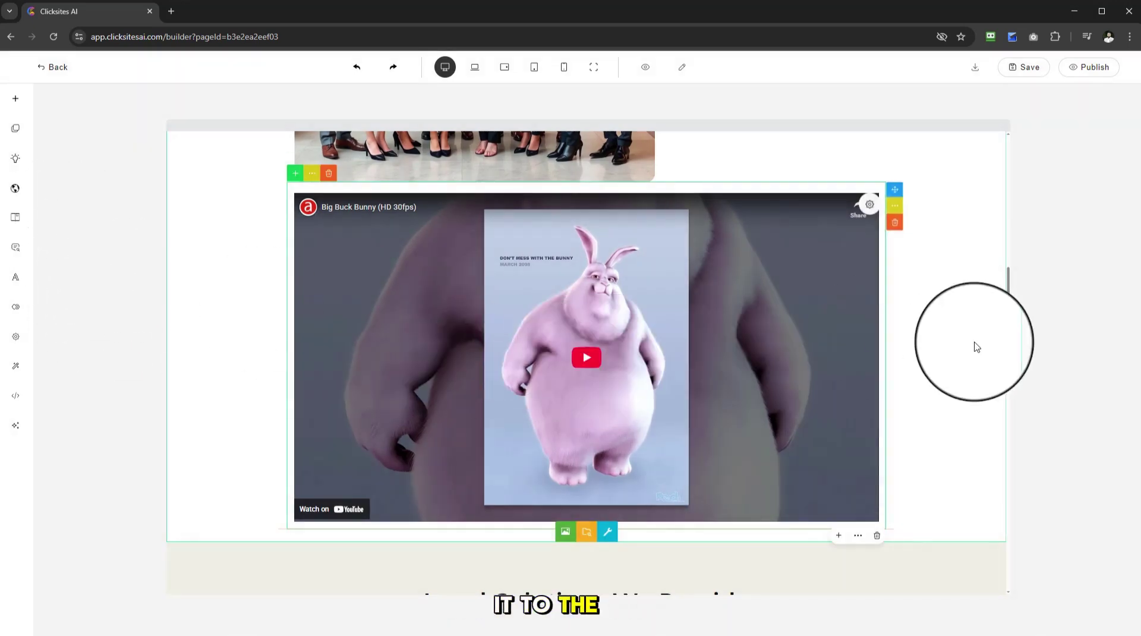
Bring up the full element library with Basic, Article, Headline, Buttons and other blocks
scroll(483, 323, down, 2)
scroll(772, 274, up, 5)
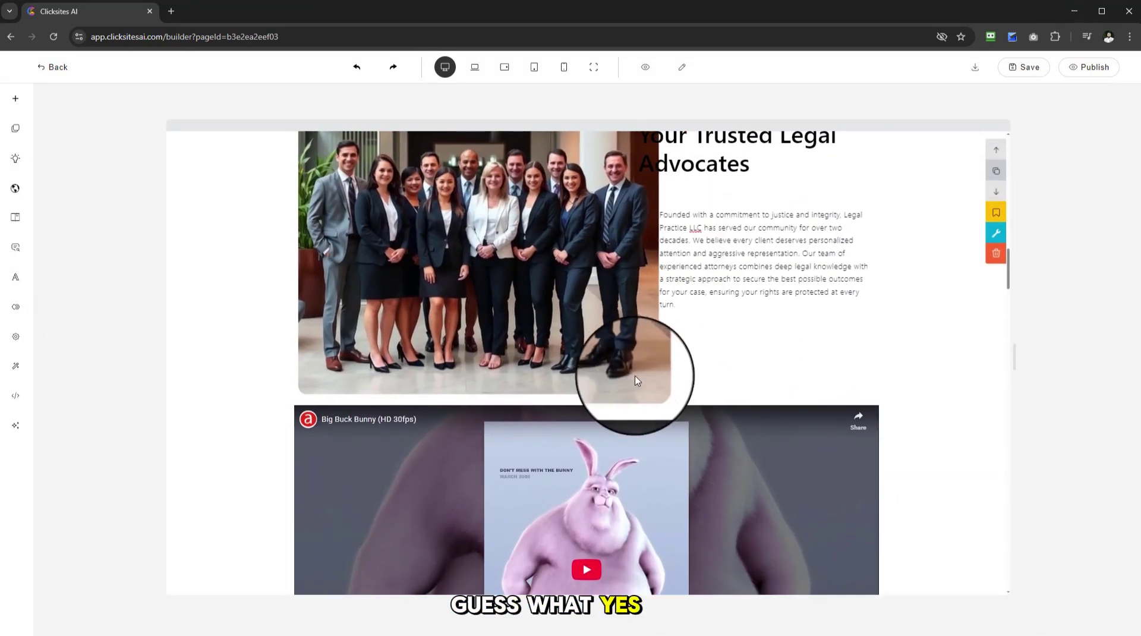
click(586, 395)
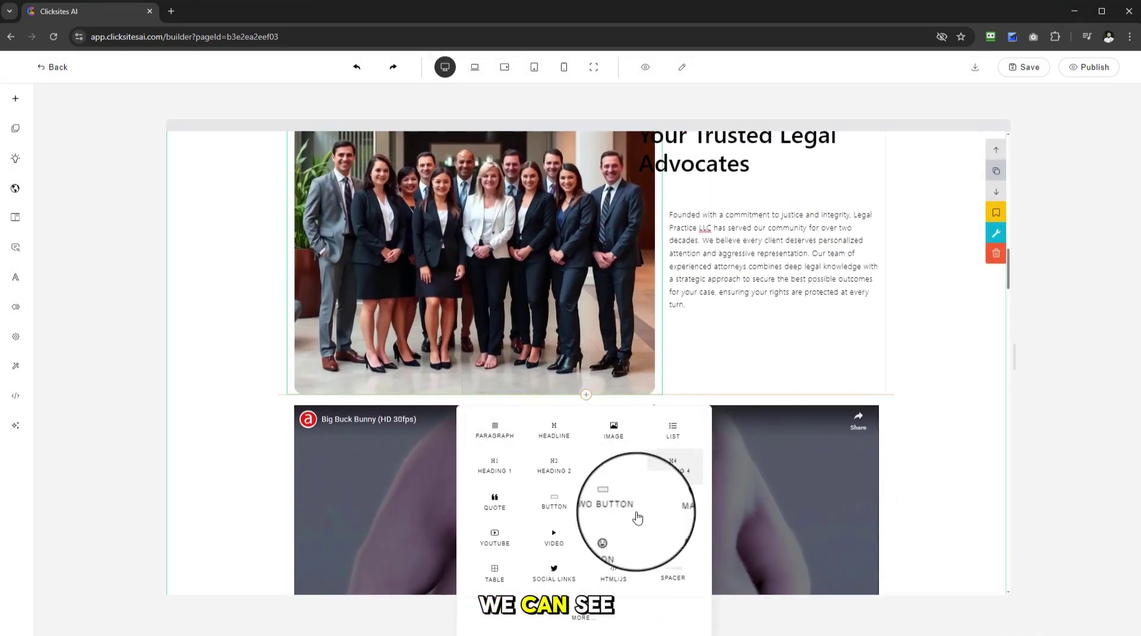
click(603, 625)
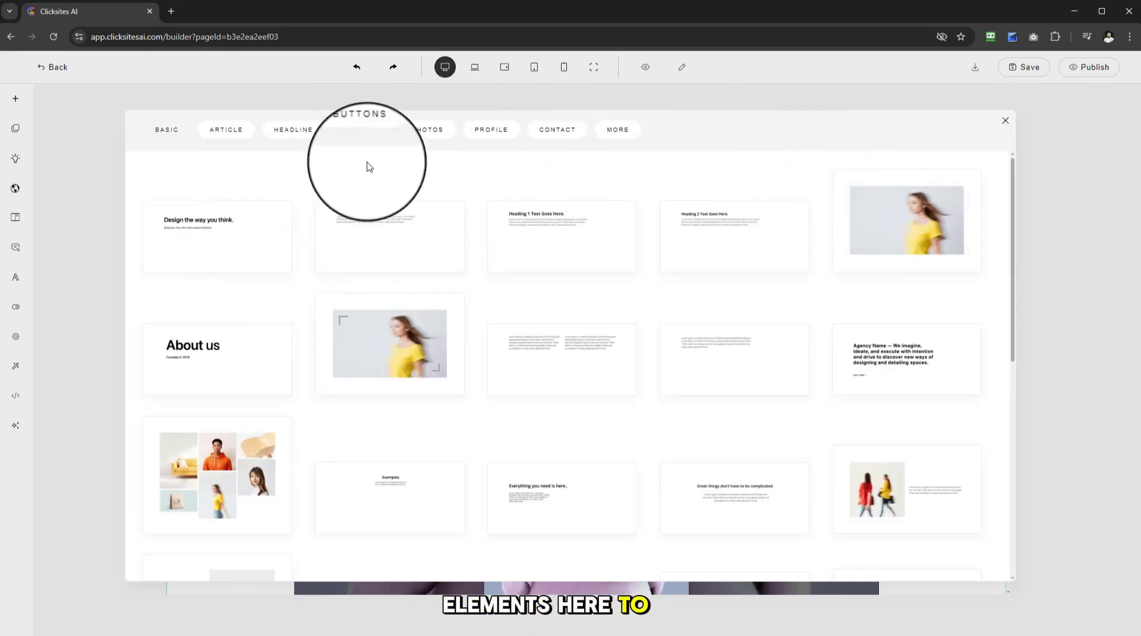